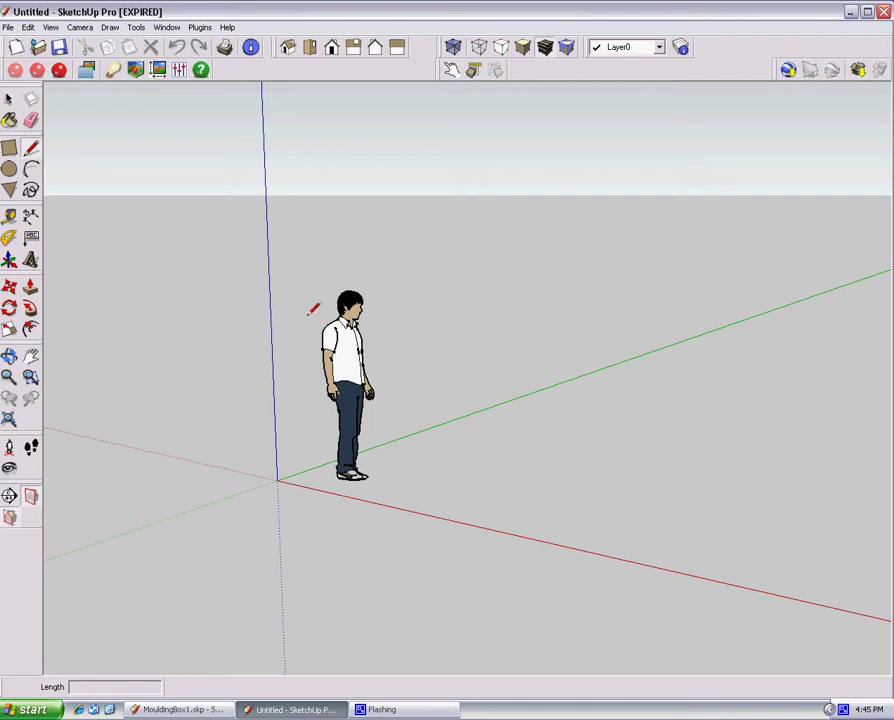
Step: Set the model's length units to Fractional format at 1/16" precision in Model Info
{"action": "left_click", "coordinate": [170, 28]}
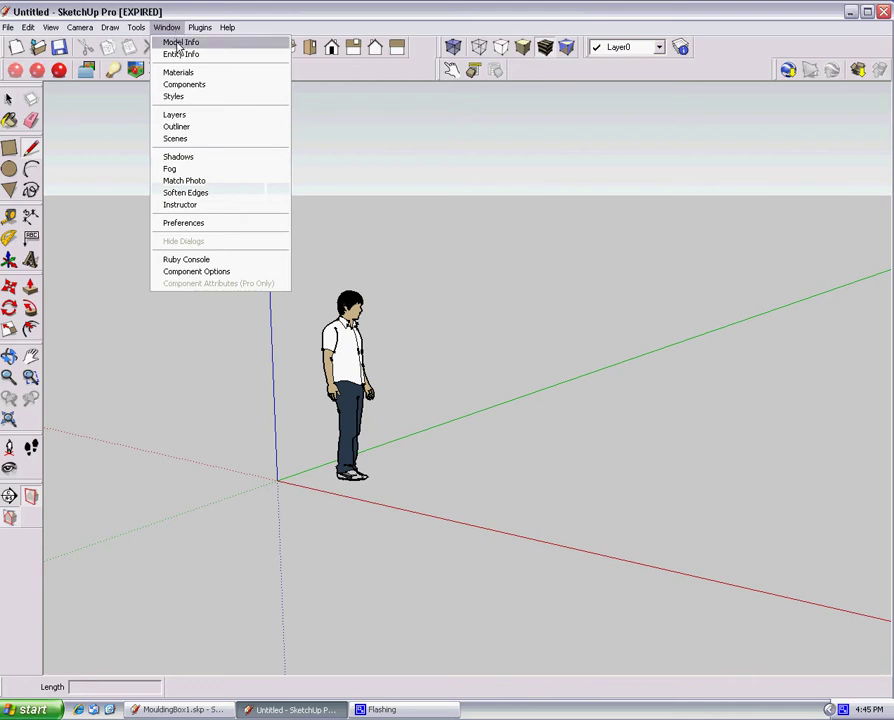
{"action": "left_click", "coordinate": [180, 42]}
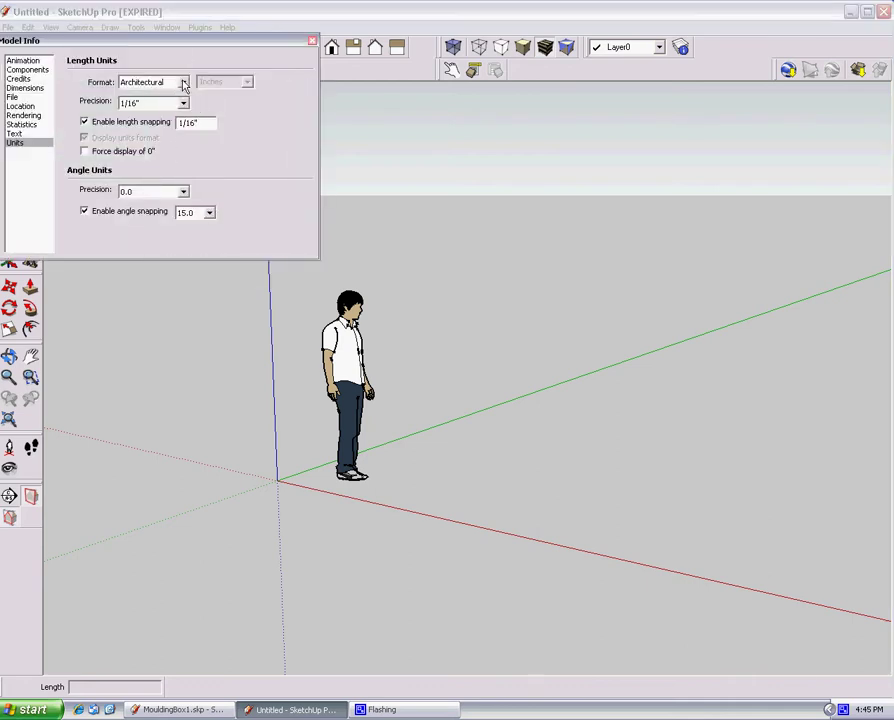
{"action": "left_click", "coordinate": [160, 82]}
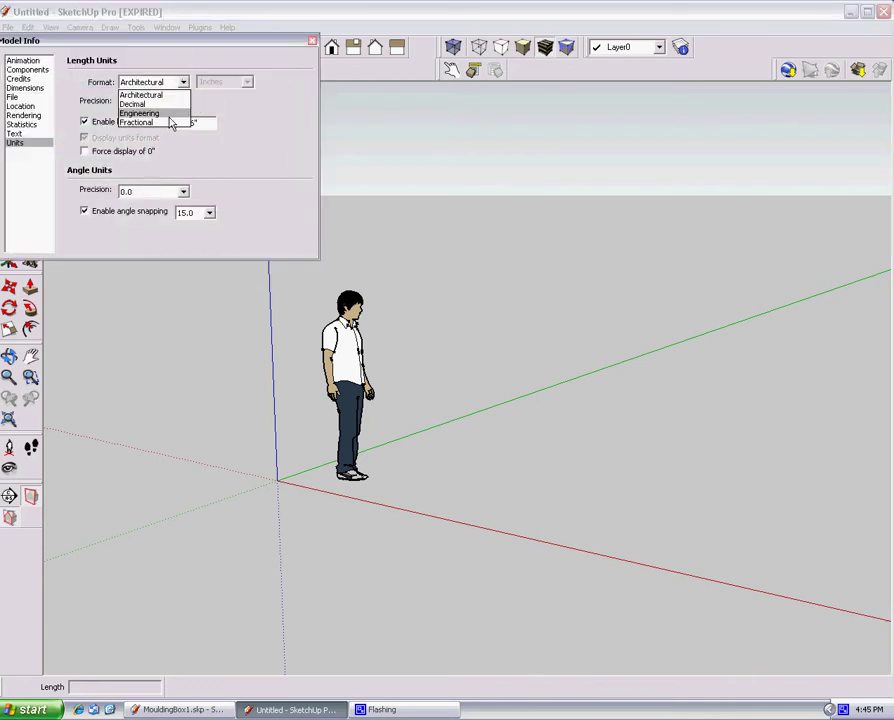
{"action": "left_click", "coordinate": [172, 122]}
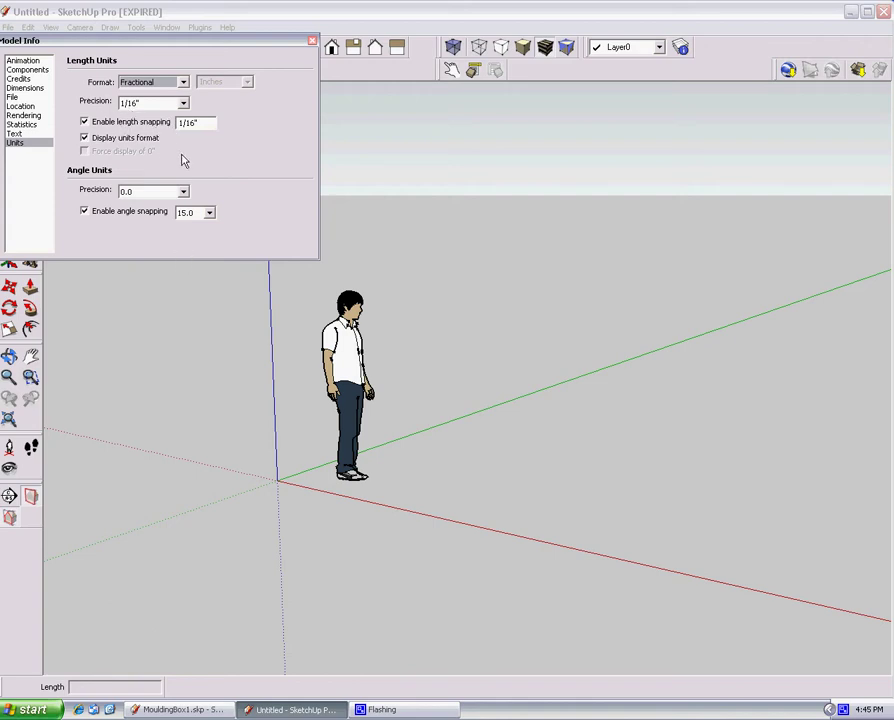
{"action": "left_click", "coordinate": [312, 43]}
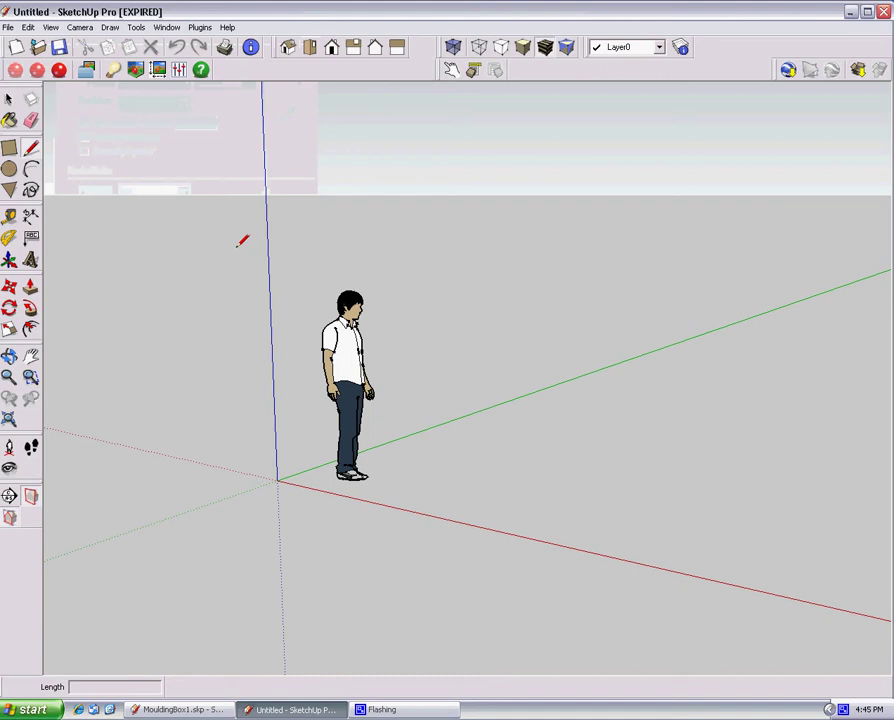
Step: Switch to Two-Point Perspective, delete the person figure, and view the empty scene from the Front
{"action": "left_click", "coordinate": [80, 28]}
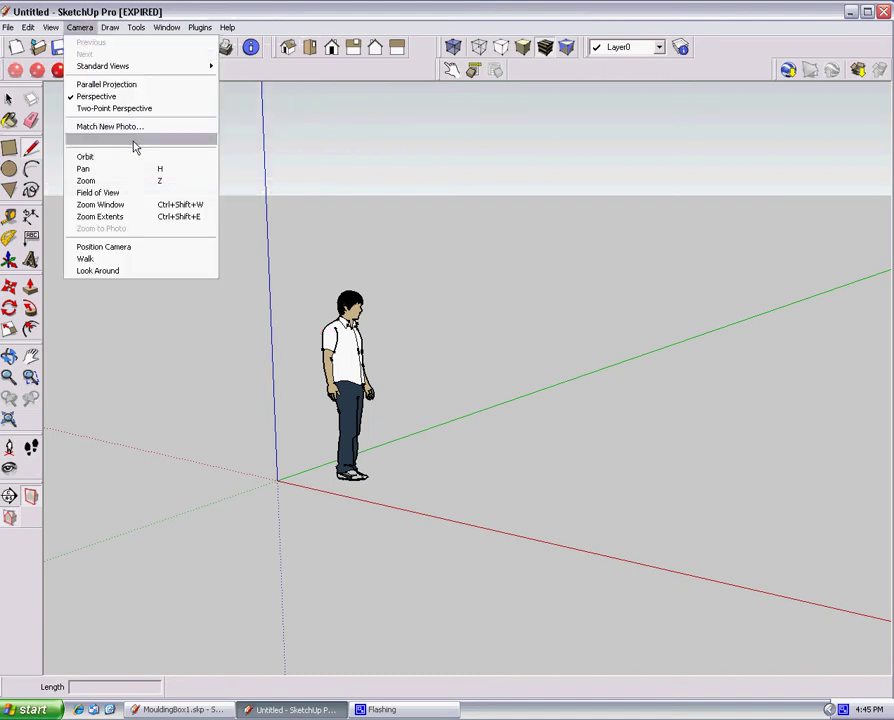
{"action": "left_click", "coordinate": [120, 108]}
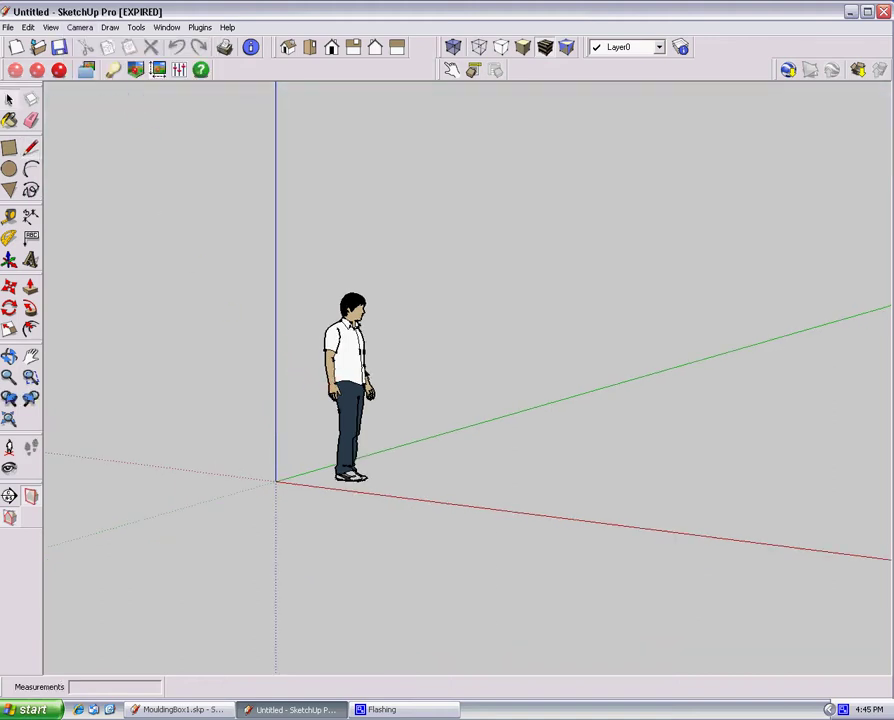
{"action": "left_click", "coordinate": [351, 355]}
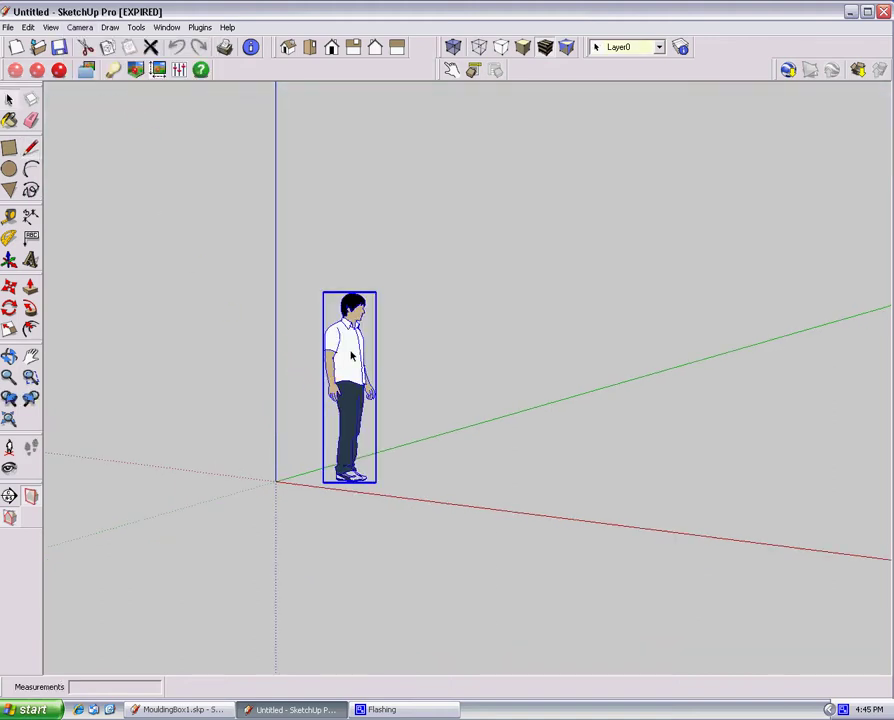
{"action": "key", "text": "Delete"}
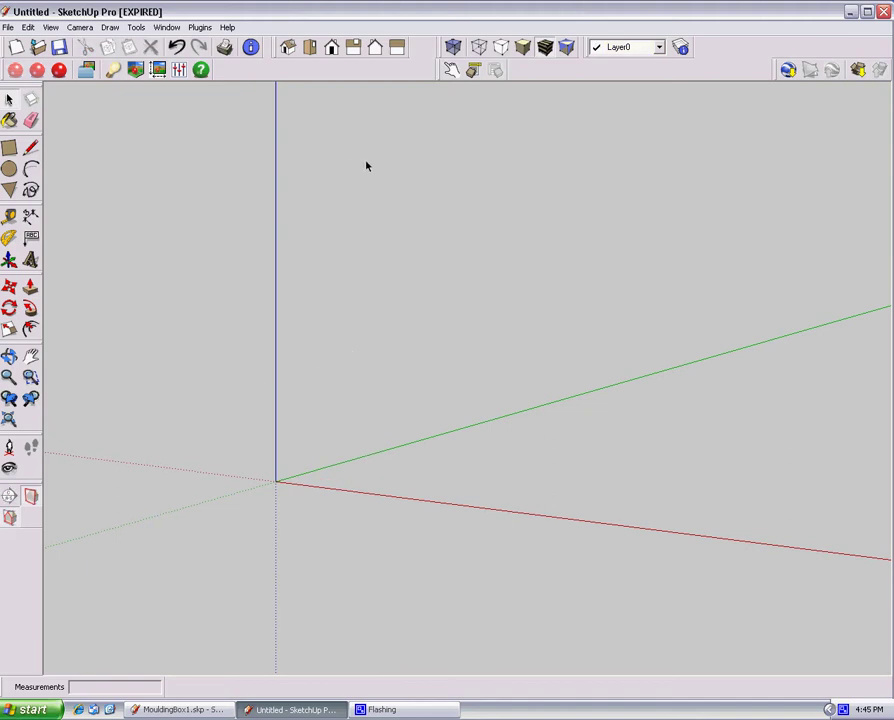
{"action": "left_click", "coordinate": [331, 48]}
{"action": "middle_click_drag", "start_coordinate": [460, 281], "coordinate": [208, 282], "text": "shift"}
Step: Draw a rectangle from the origin sized to 123 by 3 1/2 inches
{"action": "left_click", "coordinate": [10, 148]}
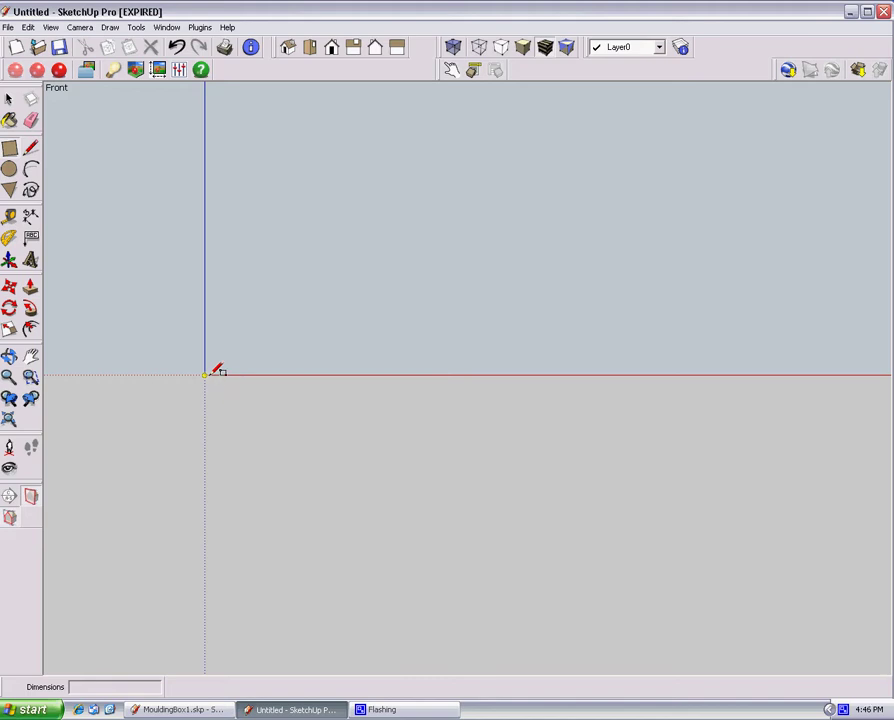
{"action": "left_click", "coordinate": [208, 374]}
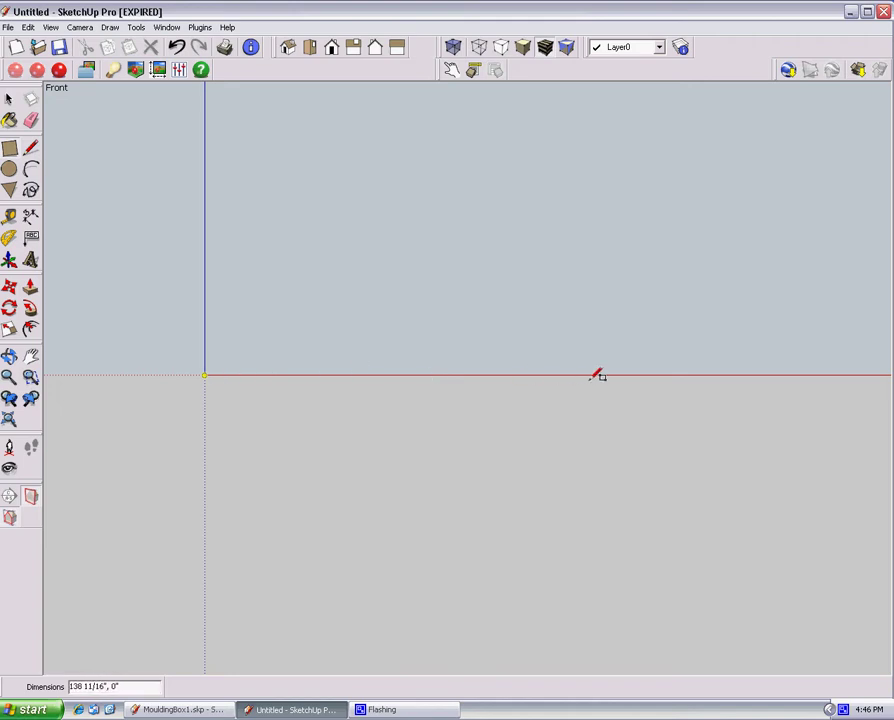
{"action": "left_click", "coordinate": [601, 340]}
{"action": "type", "text": "123, 3"}
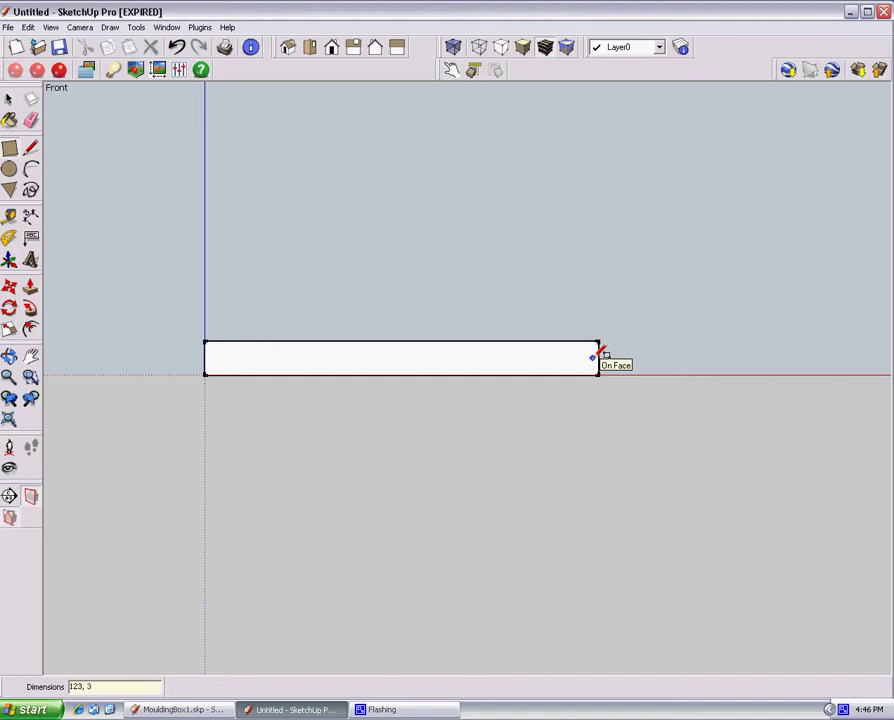
{"action": "type", "text": " 1/2"}
{"action": "key", "text": "Return"}
{"action": "scroll", "coordinate": [262, 368], "scroll_direction": "up", "scroll_amount": 5}
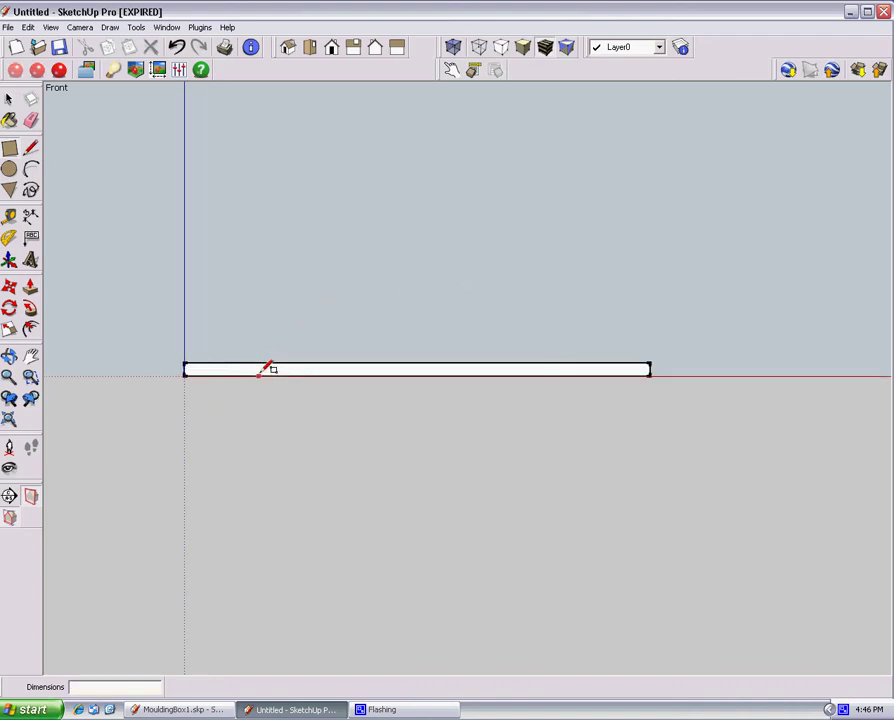
Step: Copy the 123" rail strip 42 inches straight up to form the top rail
{"action": "left_click", "coordinate": [9, 98]}
{"action": "left_click", "coordinate": [263, 368]}
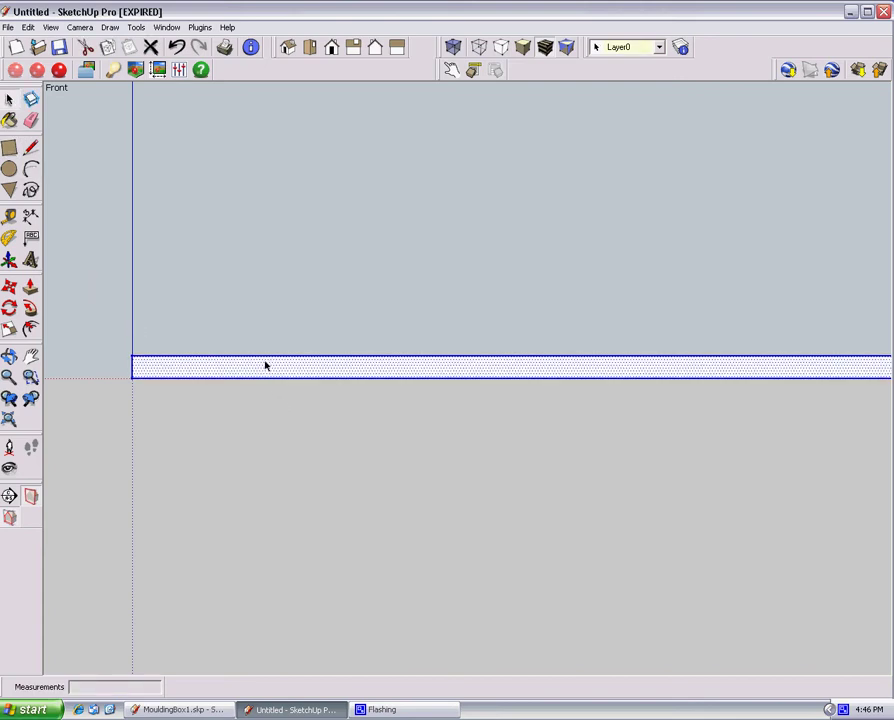
{"action": "scroll", "coordinate": [270, 365], "scroll_direction": "down", "scroll_amount": 4}
{"action": "middle_click_drag", "start_coordinate": [286, 366], "coordinate": [282, 420], "text": "shift"}
{"action": "scroll", "coordinate": [280, 427], "scroll_direction": "up", "scroll_amount": 2}
{"action": "scroll", "coordinate": [280, 427], "scroll_direction": "up", "scroll_amount": 2}
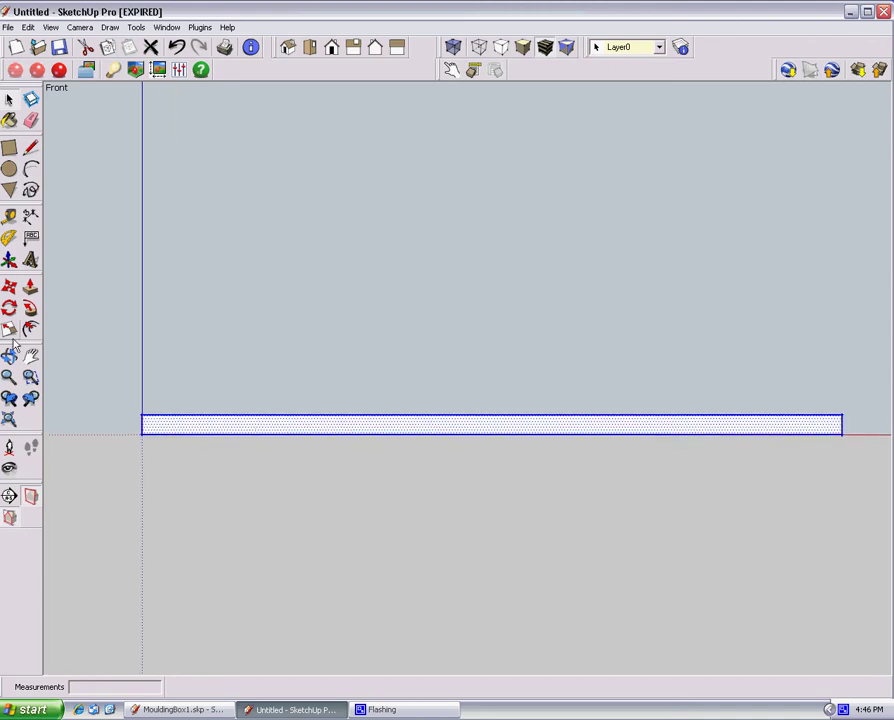
{"action": "left_click", "coordinate": [9, 287]}
{"action": "left_click", "coordinate": [183, 427]}
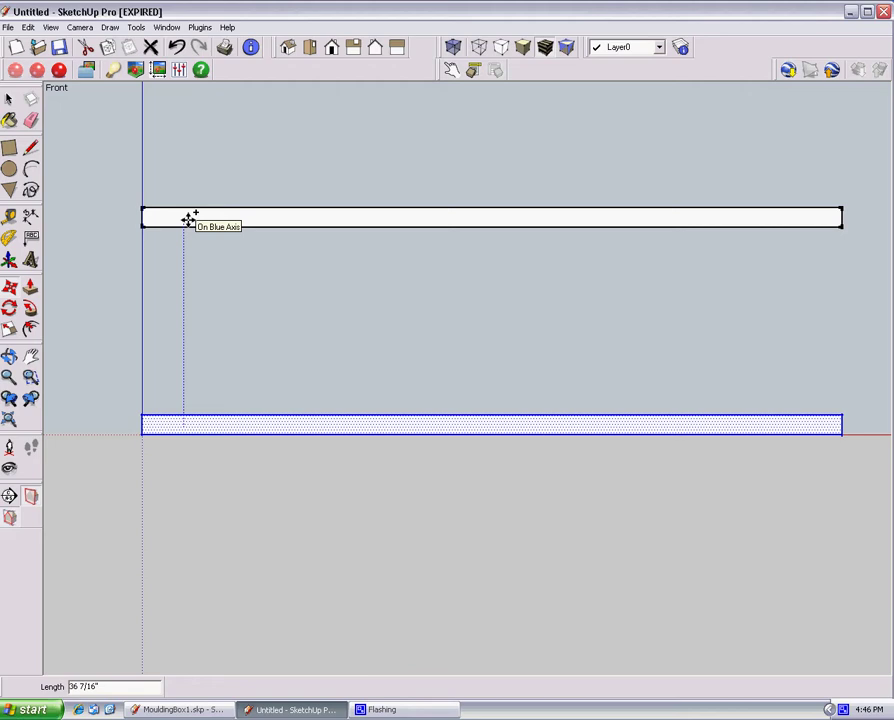
{"action": "left_click", "coordinate": [189, 212]}
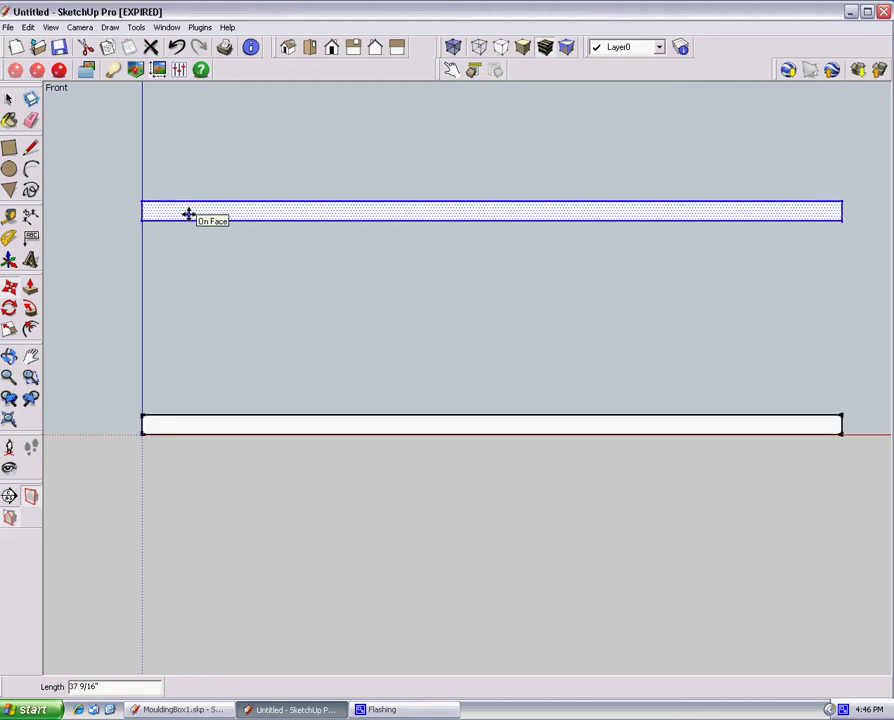
{"action": "type", "text": "42"}
{"action": "key", "text": "Return"}
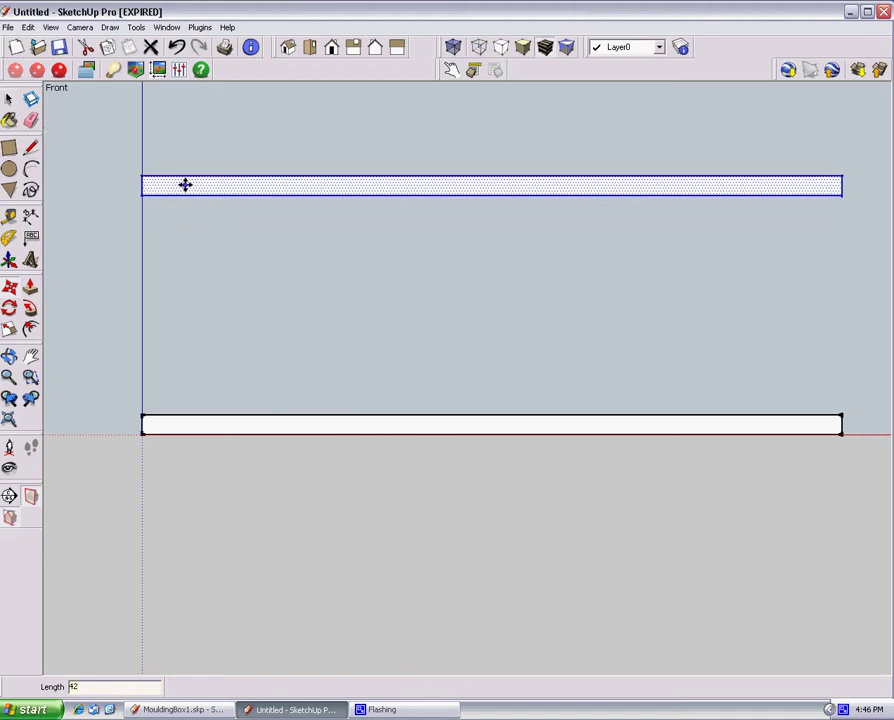
Step: Make the top rail strip into a group
{"action": "right_click", "coordinate": [185, 184]}
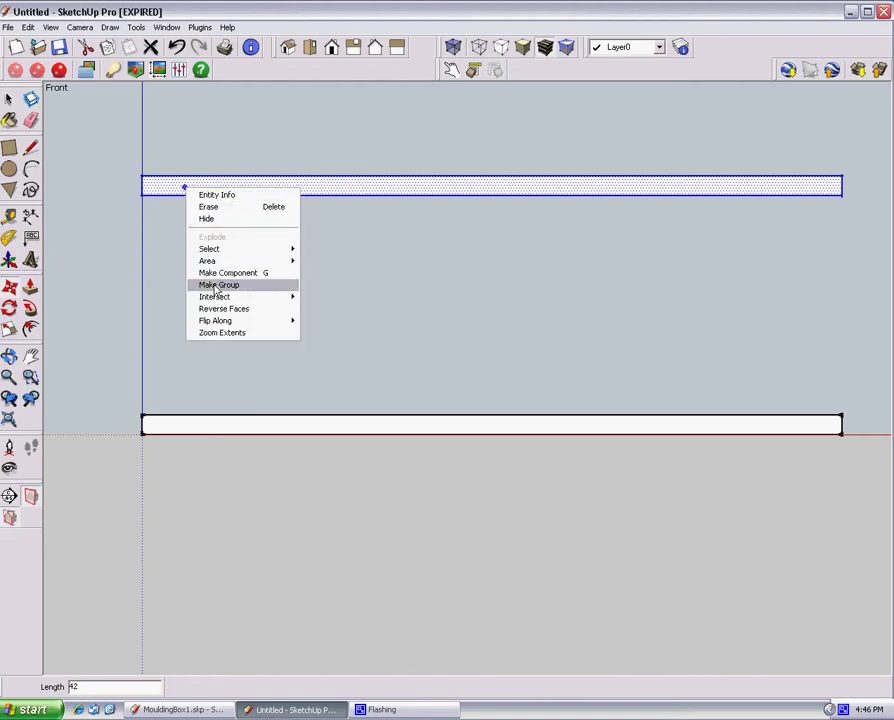
{"action": "left_click", "coordinate": [218, 286]}
{"action": "key", "text": "space"}
Step: Move the bottom strip's top edge up so the bottom rail is 5 1/2 inches tall
{"action": "left_click", "coordinate": [170, 429]}
{"action": "double_click", "coordinate": [170, 429]}
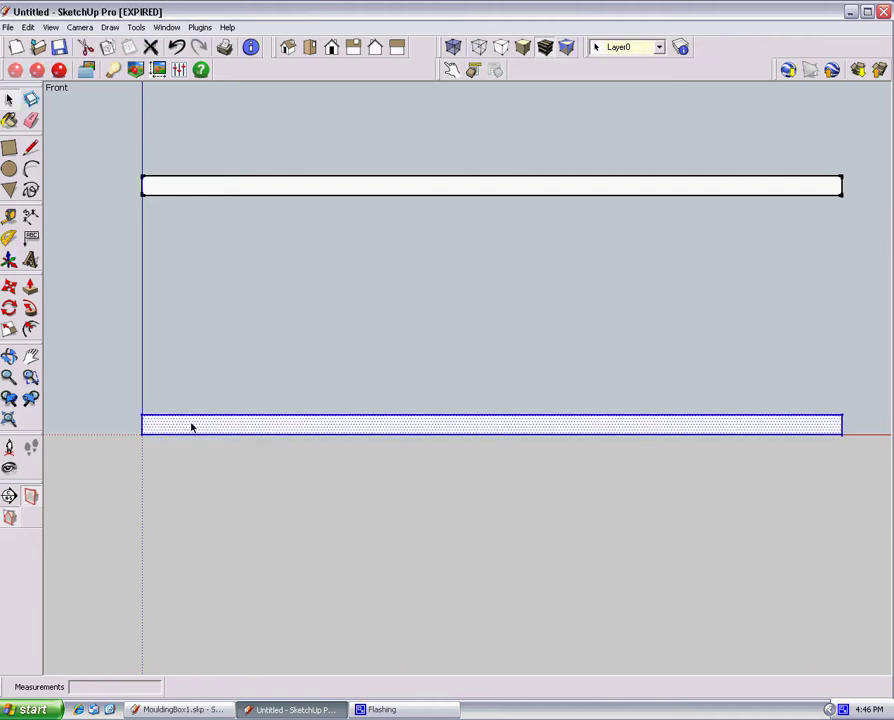
{"action": "left_click", "coordinate": [357, 416]}
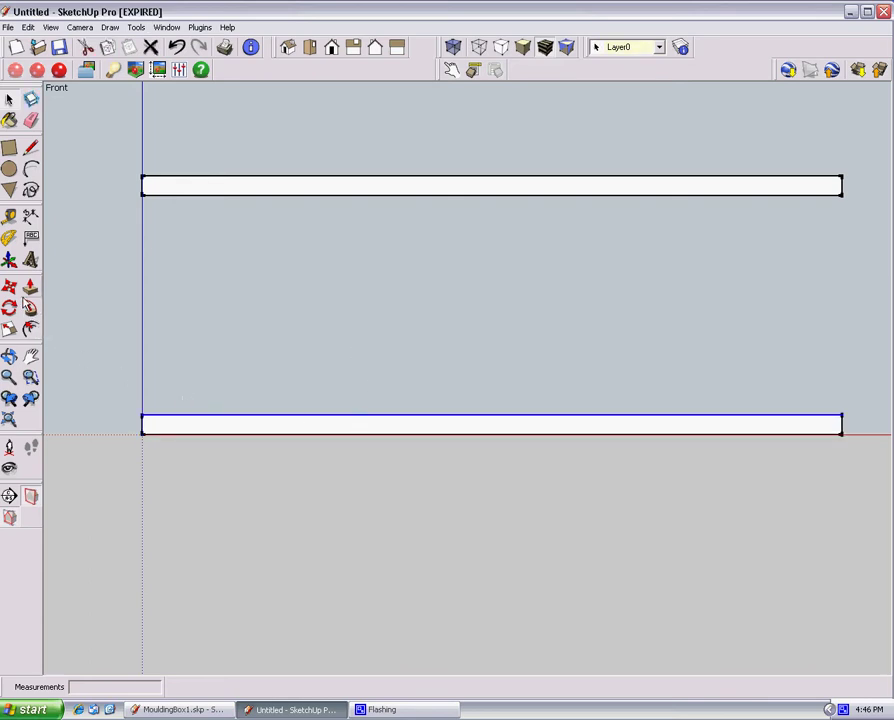
{"action": "left_click", "coordinate": [9, 212]}
{"action": "left_click", "coordinate": [251, 414]}
{"action": "left_click", "coordinate": [245, 381]}
{"action": "type", "text": "5 1/2"}
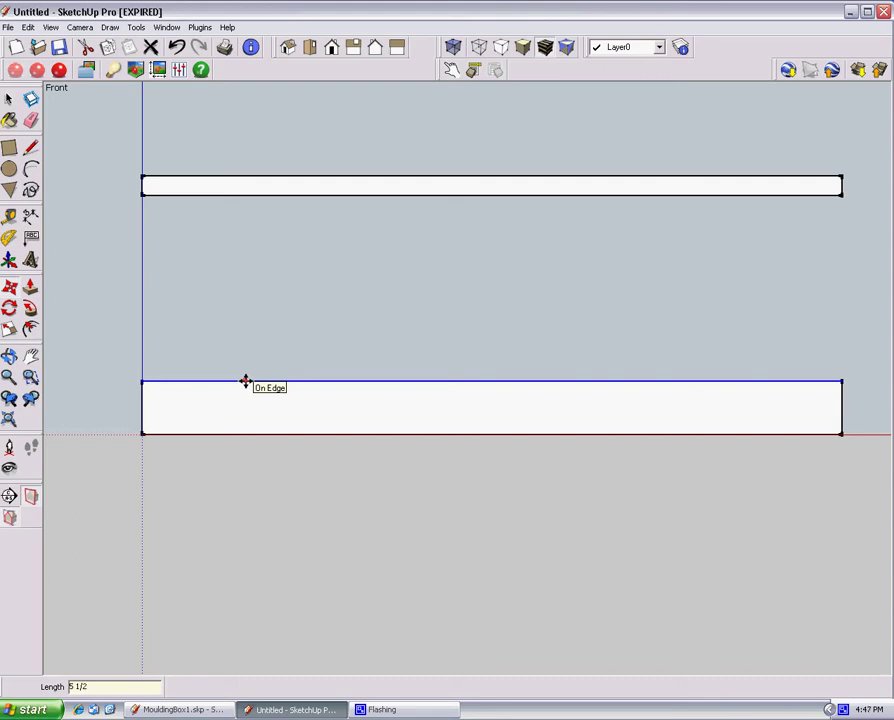
{"action": "key", "text": "Return"}
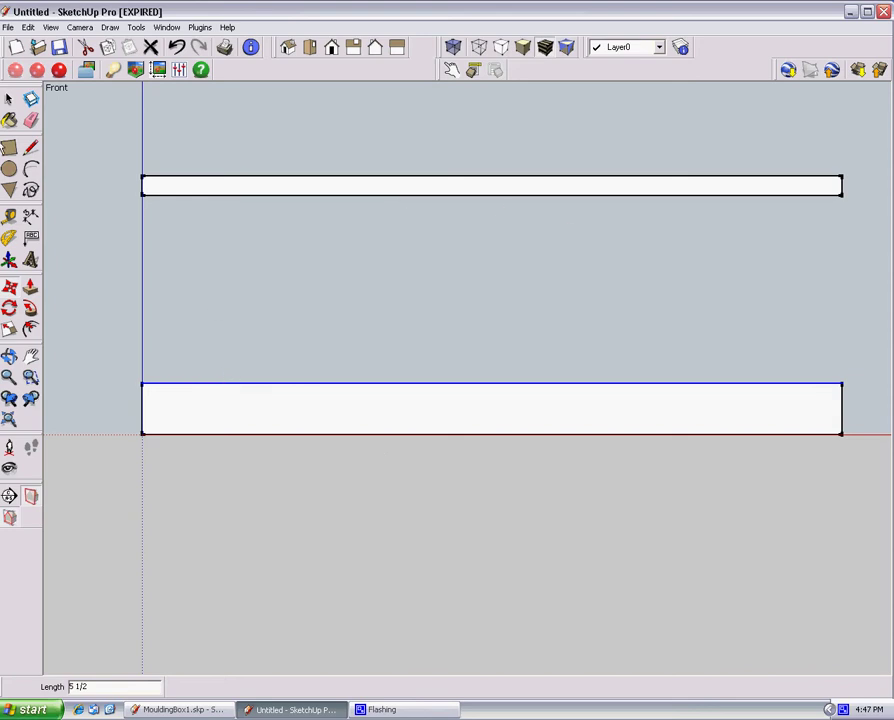
Step: Group the lower rail face and clear the selection
{"action": "left_click", "coordinate": [8, 99]}
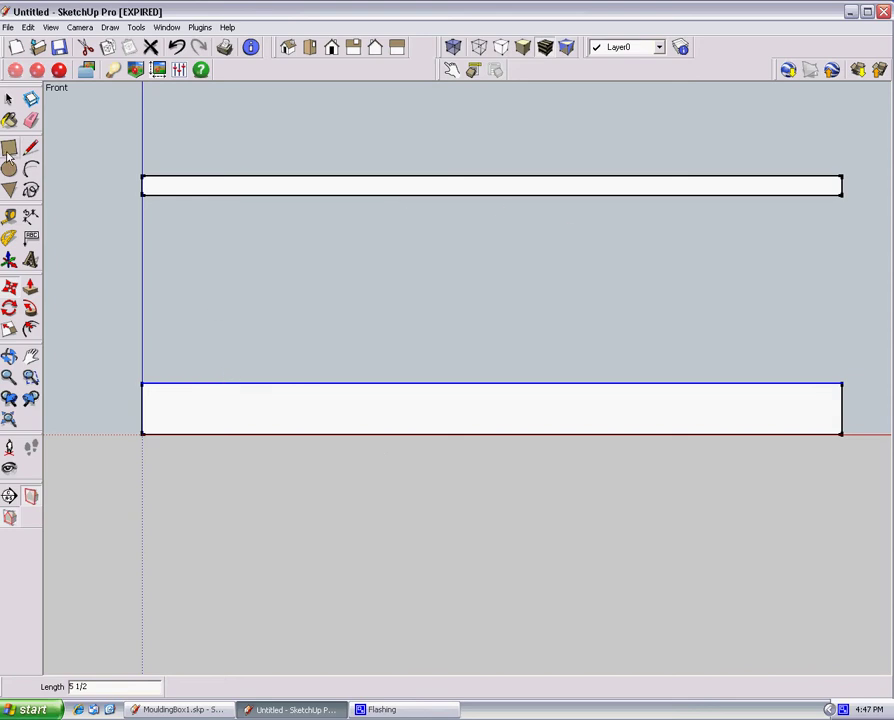
{"action": "left_click", "coordinate": [216, 416]}
{"action": "right_click", "coordinate": [216, 412]}
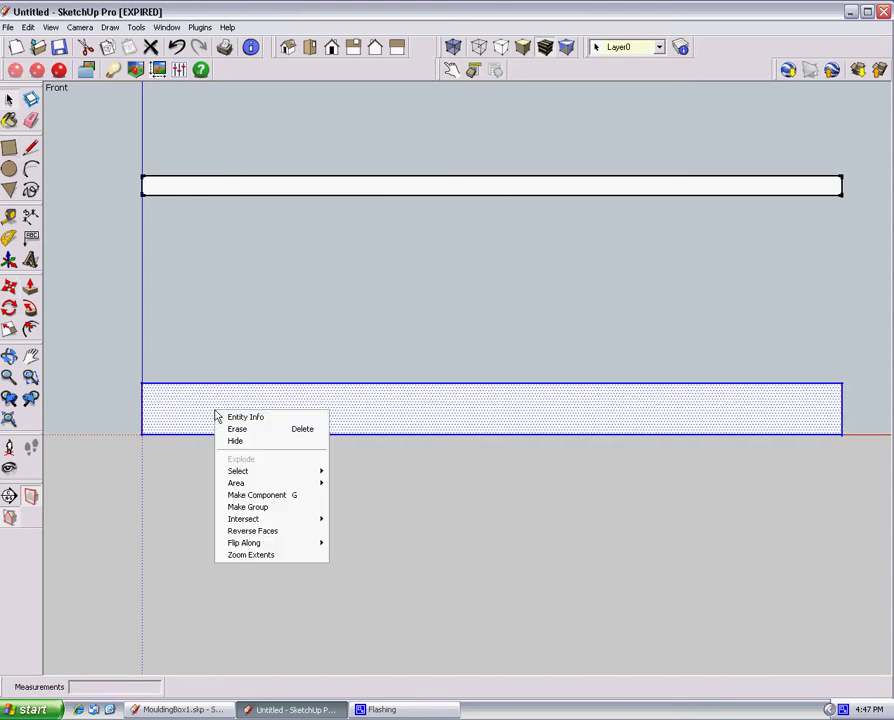
{"action": "left_click", "coordinate": [251, 510]}
{"action": "left_click", "coordinate": [124, 318]}
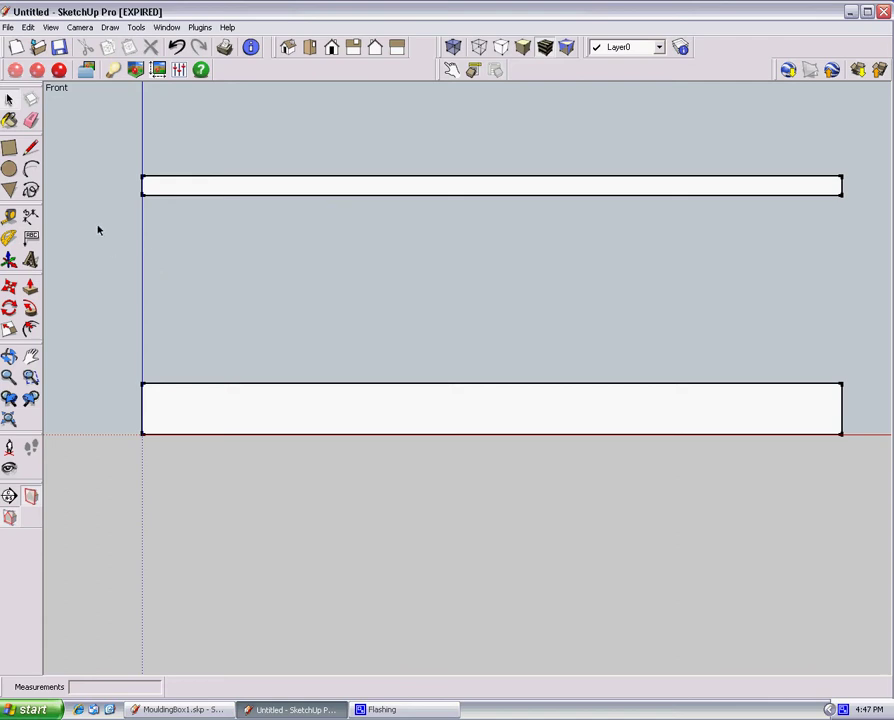
Step: Draw a 3 1/2" wide rectangle under the top rail's left corner
{"action": "left_click", "coordinate": [30, 215]}
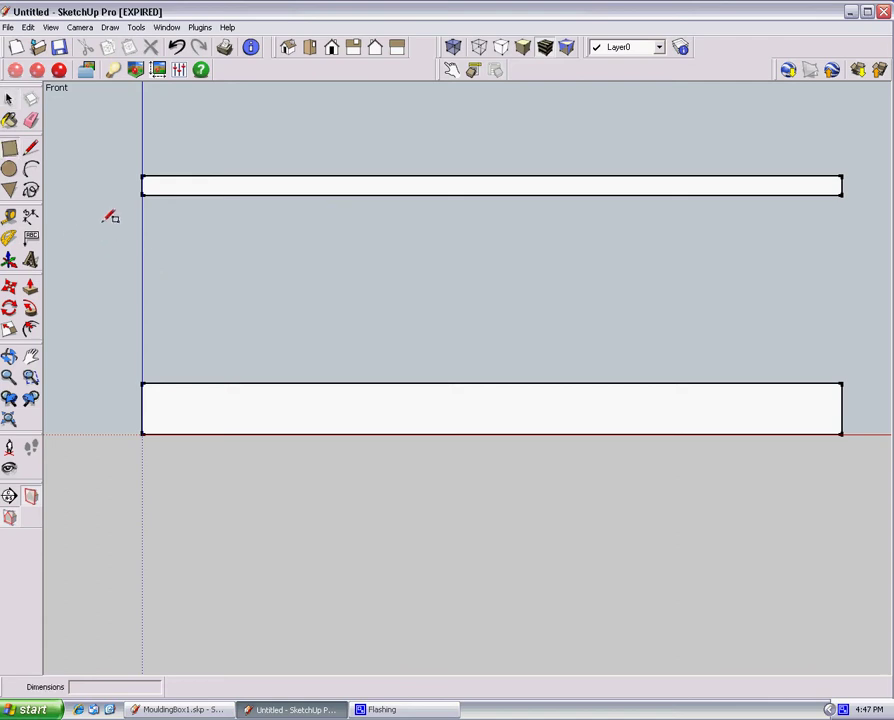
{"action": "left_click", "coordinate": [149, 191]}
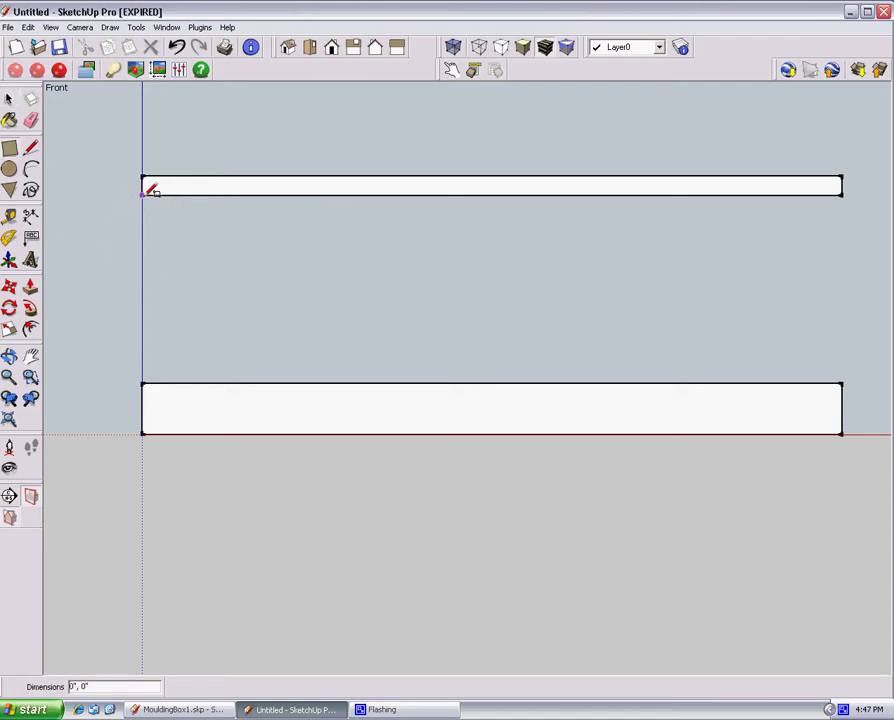
{"action": "left_click", "coordinate": [168, 376]}
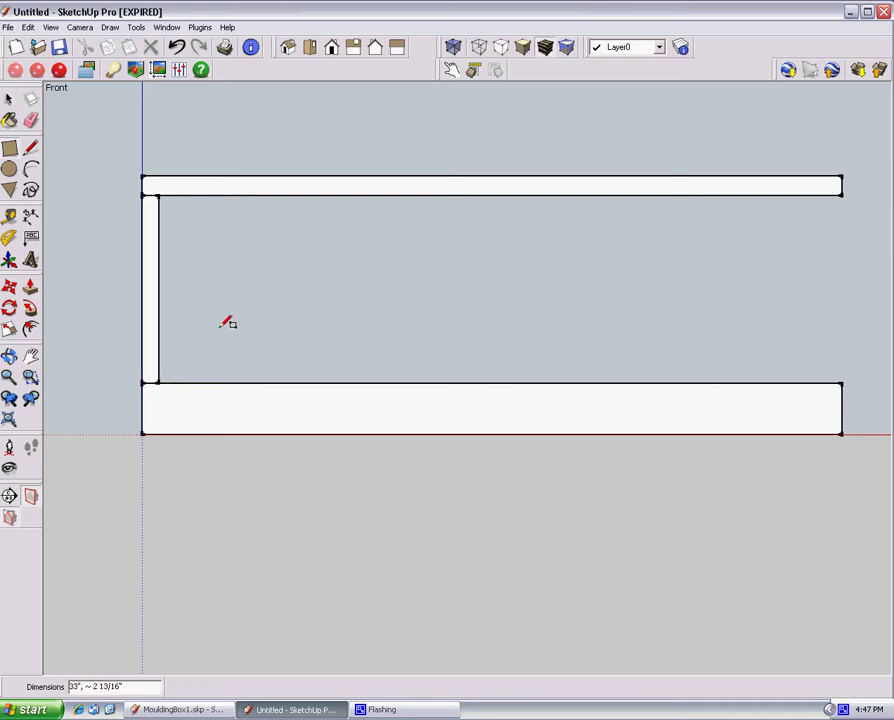
{"action": "type", "text": "3 1/2"}
{"action": "key", "text": "Return"}
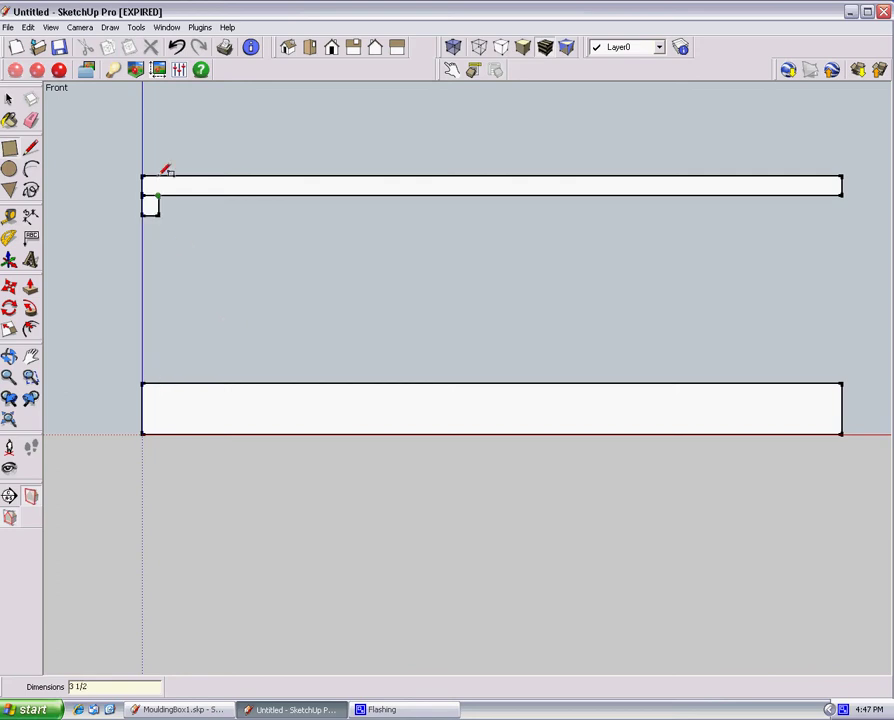
{"action": "scroll", "coordinate": [132, 222], "scroll_direction": "up", "scroll_amount": 2}
Step: Stretch the rectangle's bottom edge down onto the lower rail to form a tall stile
{"action": "key", "text": "space"}
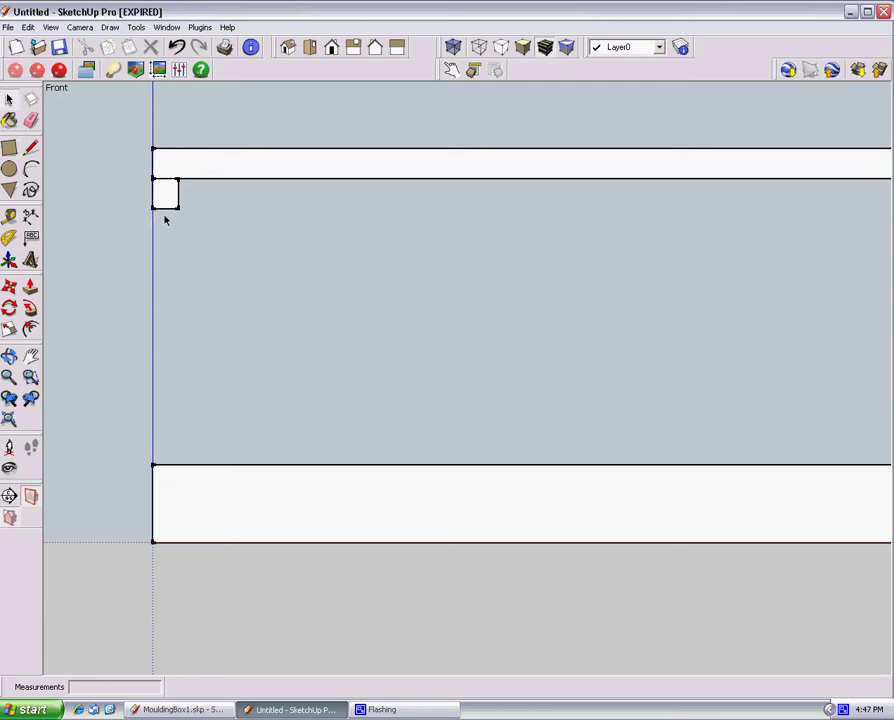
{"action": "left_click_drag", "start_coordinate": [165, 215], "coordinate": [142, 200]}
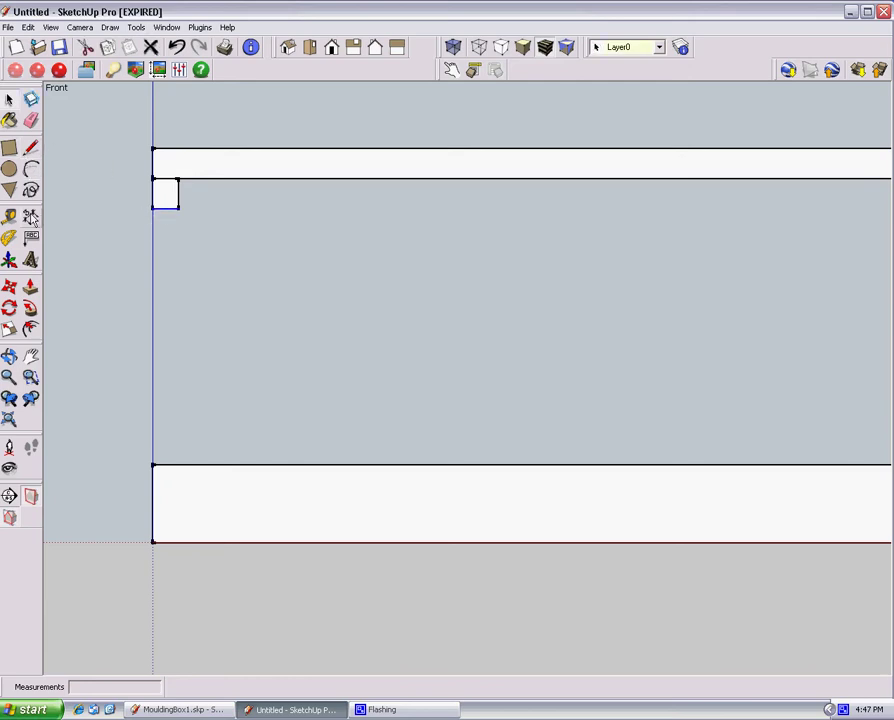
{"action": "left_click", "coordinate": [10, 287]}
{"action": "left_click", "coordinate": [168, 208]}
{"action": "left_click", "coordinate": [164, 464]}
Step: Make the stile face a component named 'stile'
{"action": "left_click", "coordinate": [9, 99]}
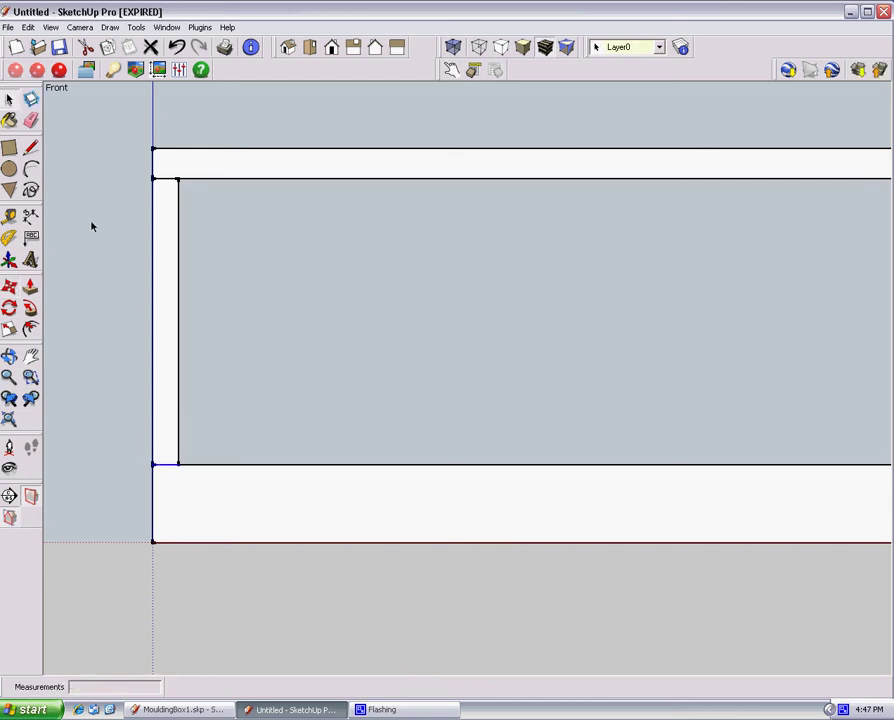
{"action": "left_click", "coordinate": [164, 313]}
{"action": "right_click", "coordinate": [164, 313]}
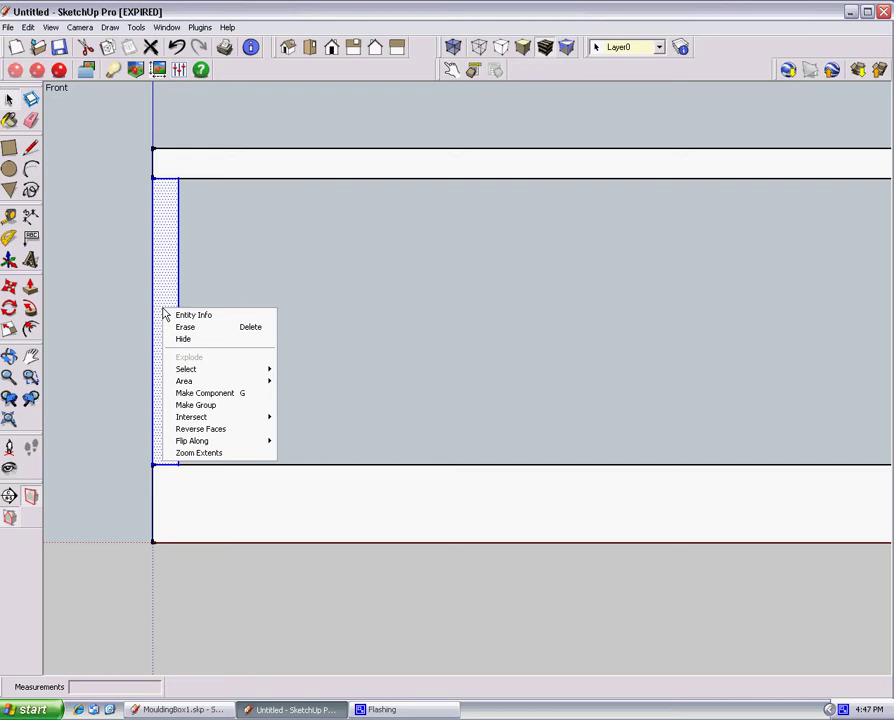
{"action": "left_click", "coordinate": [200, 393]}
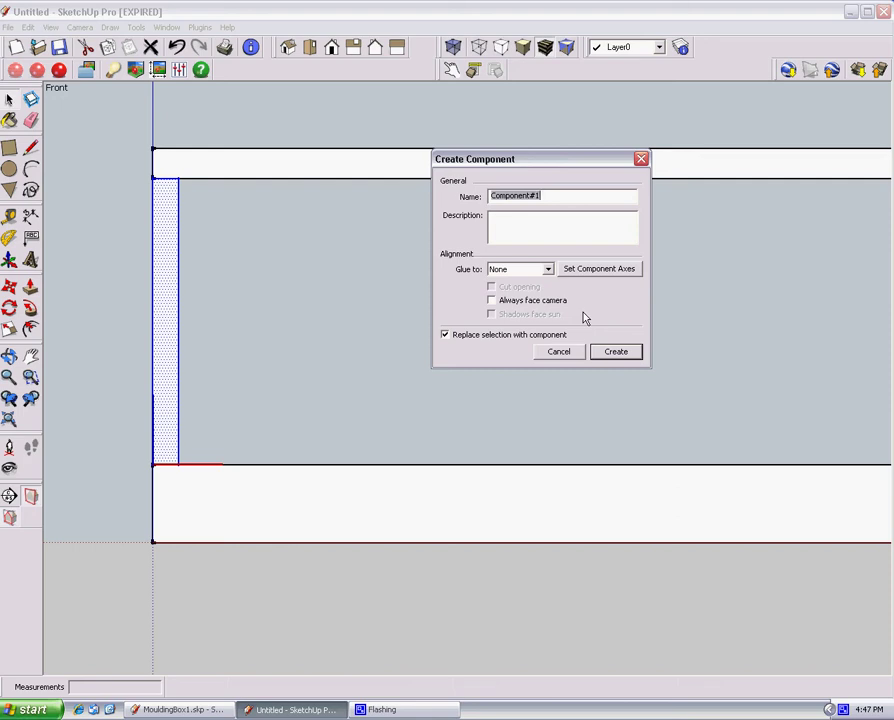
{"action": "type", "text": "stile"}
{"action": "left_click", "coordinate": [616, 353]}
{"action": "scroll", "coordinate": [446, 348], "scroll_direction": "down", "scroll_amount": 4}
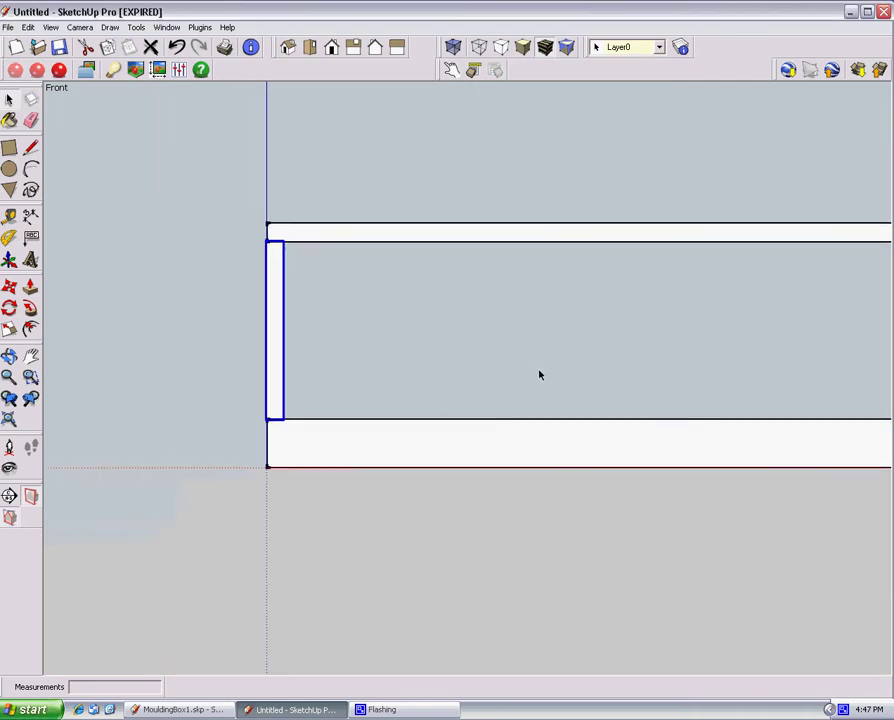
Step: Copy the stile from its lower corner toward the right end of the rails
{"action": "middle_click_drag", "start_coordinate": [556, 380], "coordinate": [415, 353], "text": "shift"}
{"action": "scroll", "coordinate": [415, 353], "scroll_direction": "down", "scroll_amount": 1}
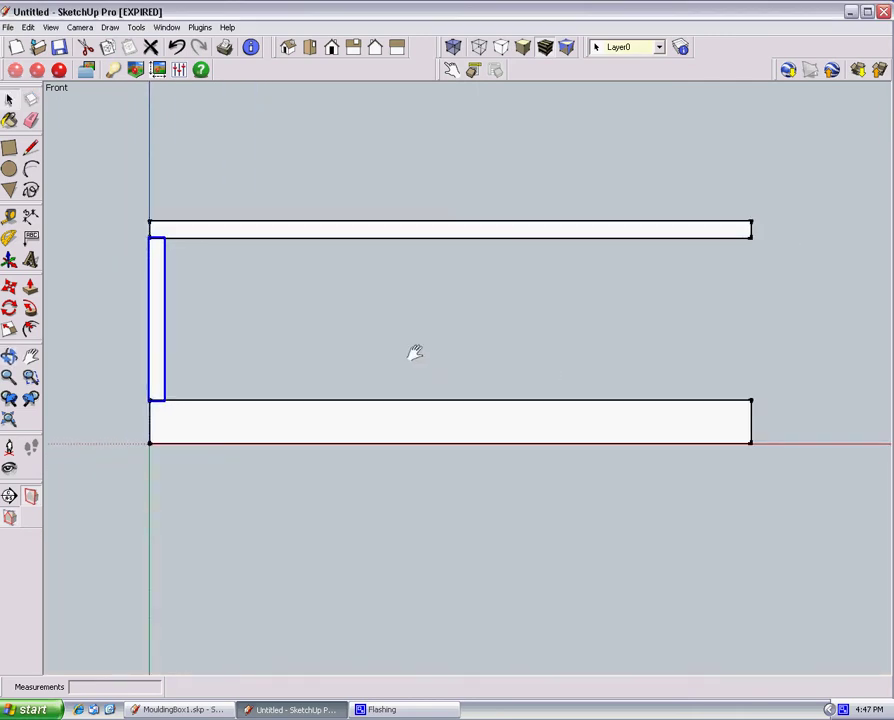
{"action": "scroll", "coordinate": [236, 321], "scroll_direction": "up", "scroll_amount": 1}
{"action": "middle_click_drag", "start_coordinate": [238, 320], "coordinate": [196, 322], "text": "shift"}
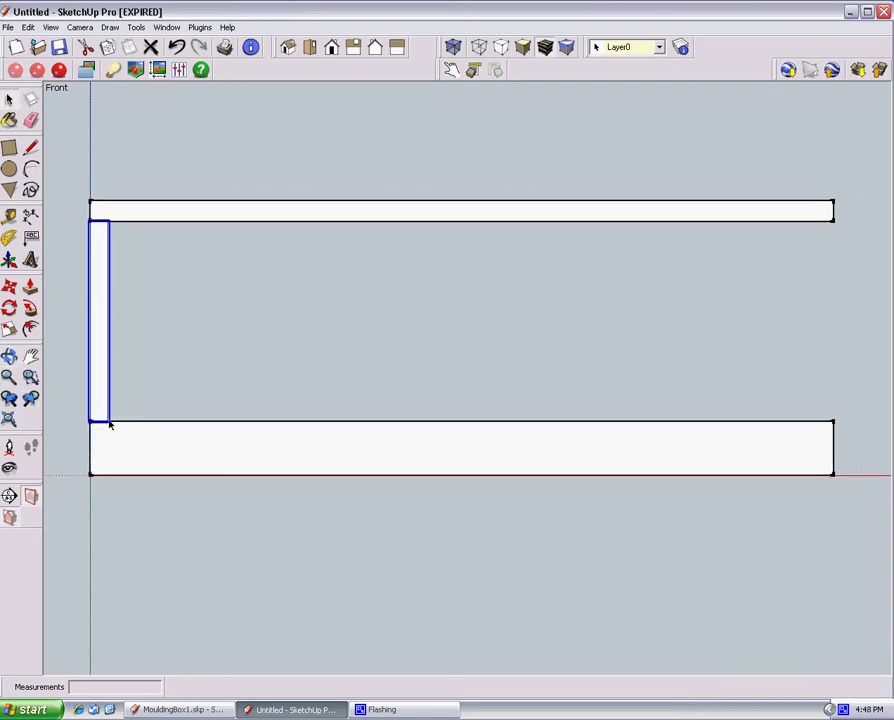
{"action": "key", "text": "m"}
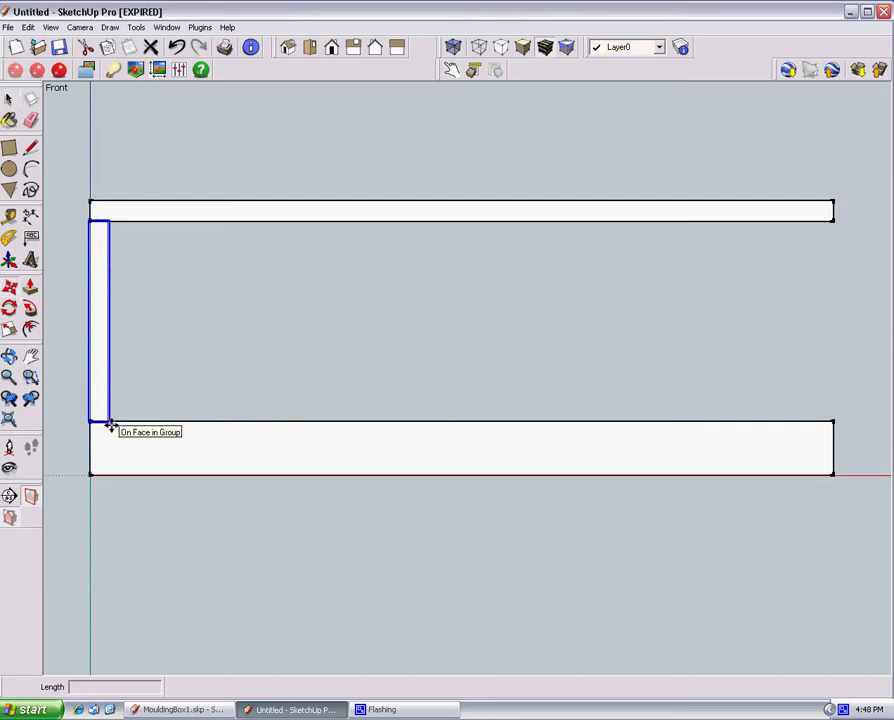
{"action": "left_click", "coordinate": [108, 423]}
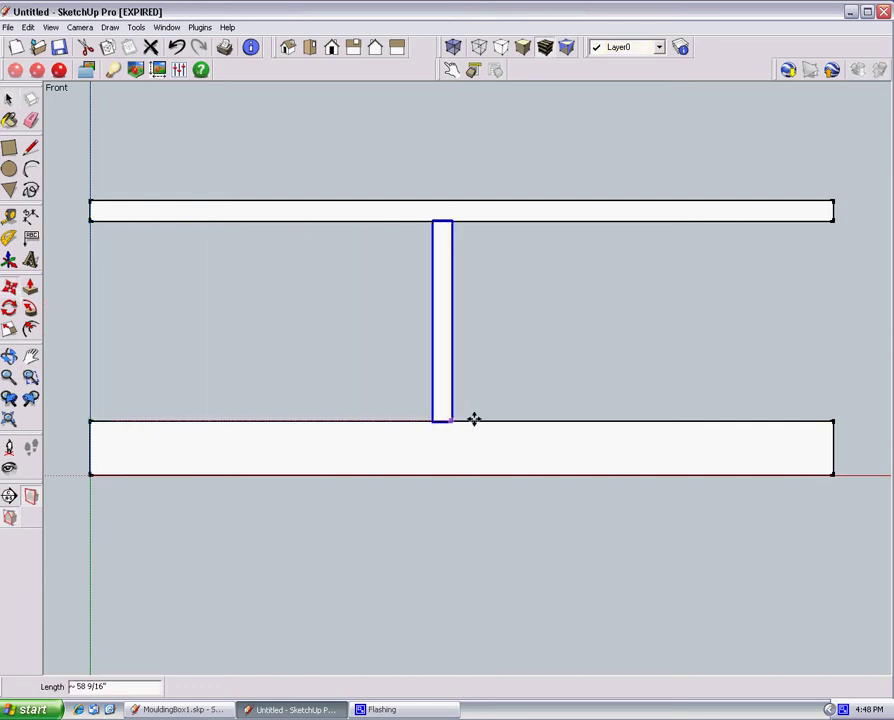
{"action": "key", "text": "ctrl"}
{"action": "left_click", "coordinate": [791, 423]}
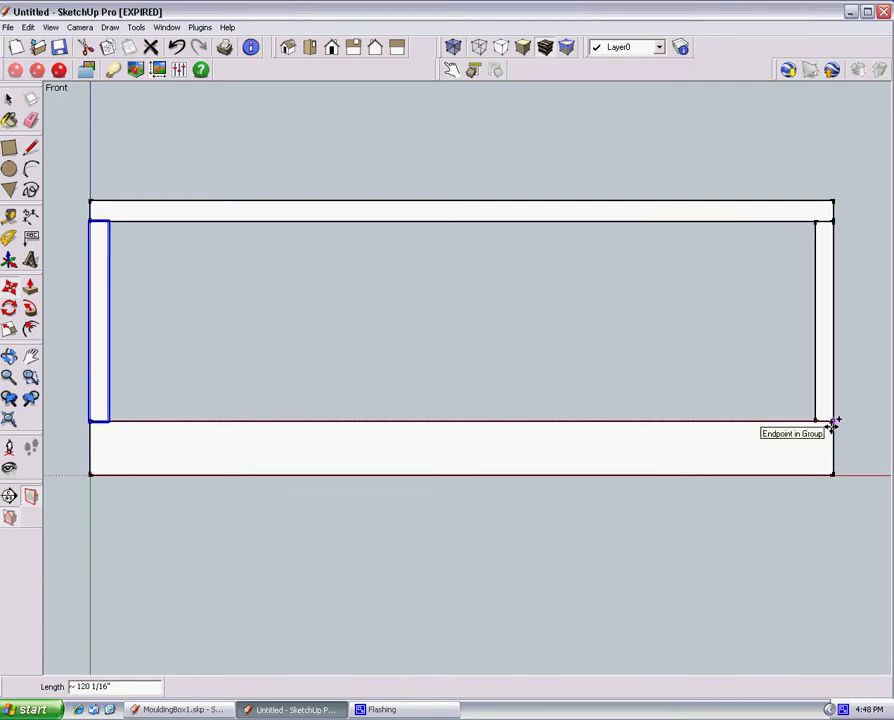
Step: Place the copy at the rails' right end and array the stiles evenly, six in total
{"action": "left_click", "coordinate": [833, 422]}
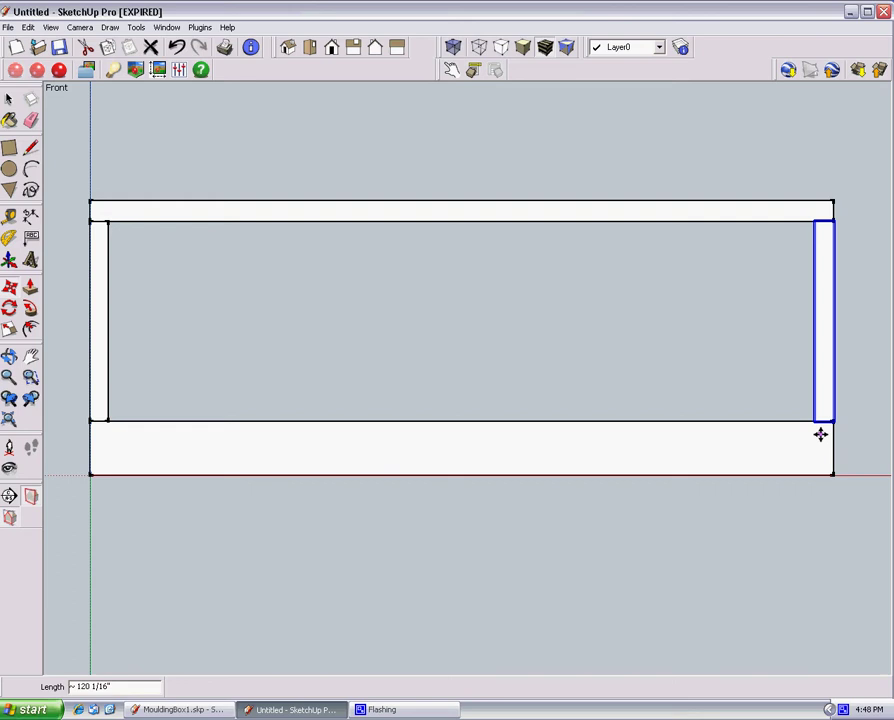
{"action": "type", "text": "6/"}
{"action": "key", "text": "Return"}
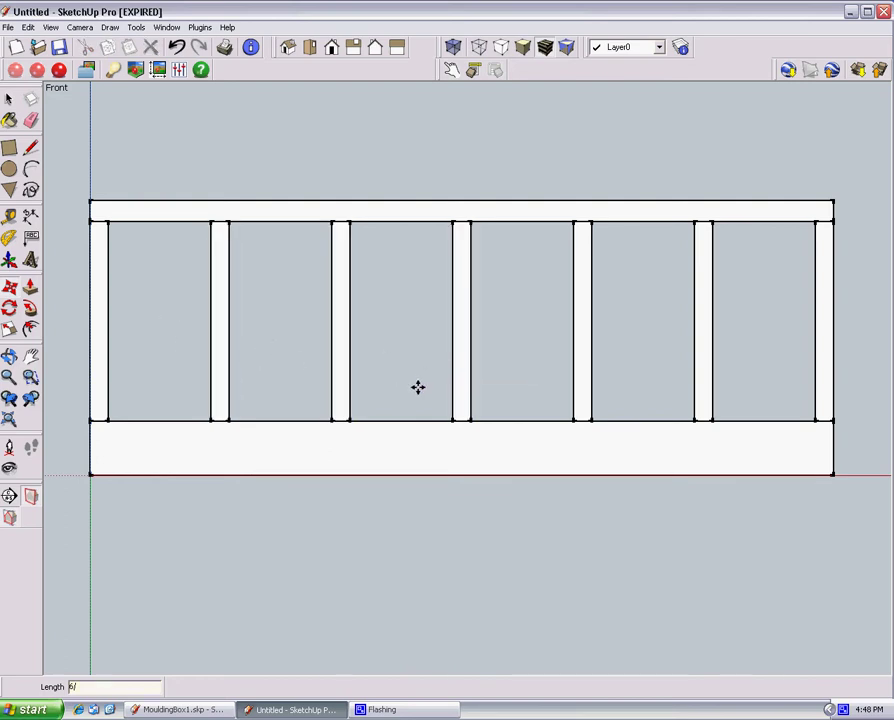
{"action": "key", "text": "Return"}
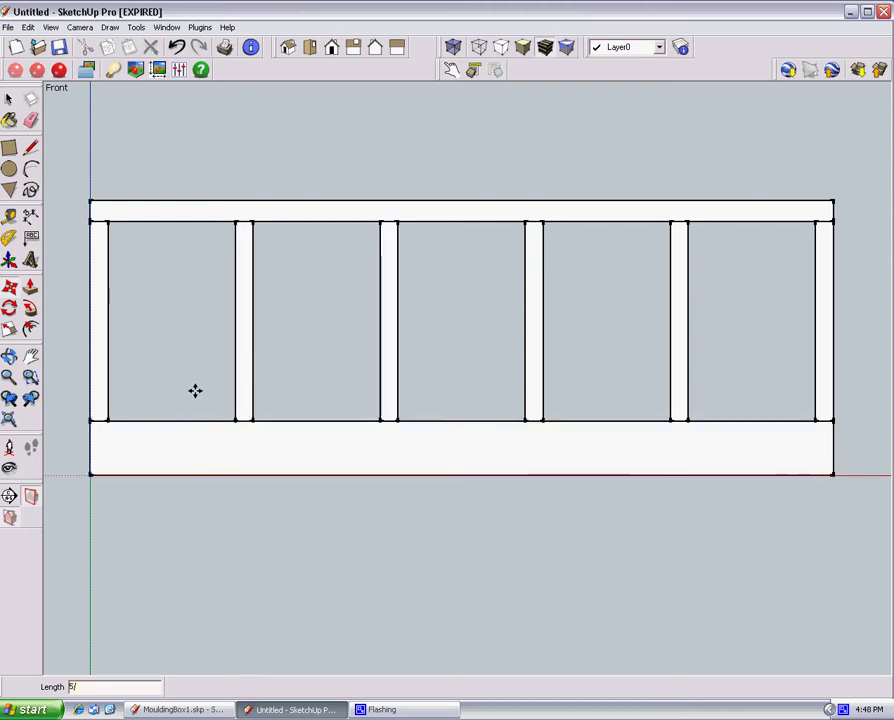
Step: Measure the roughly 21 1/16" gap between two stiles with the Tape Measure
{"action": "middle_click_drag", "start_coordinate": [196, 392], "coordinate": [246, 396]}
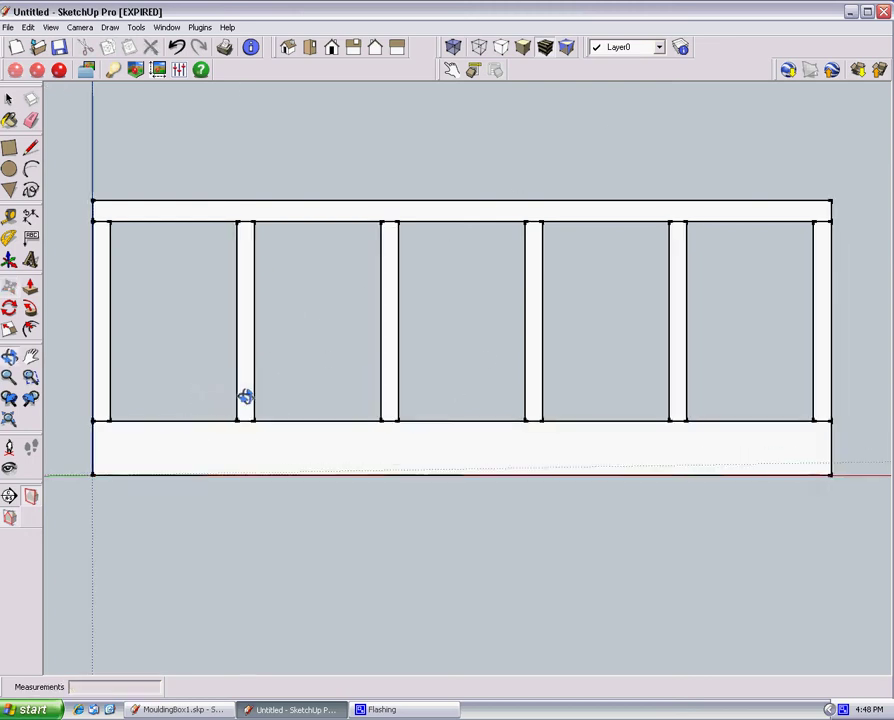
{"action": "left_click", "coordinate": [9, 237]}
{"action": "left_click", "coordinate": [237, 216]}
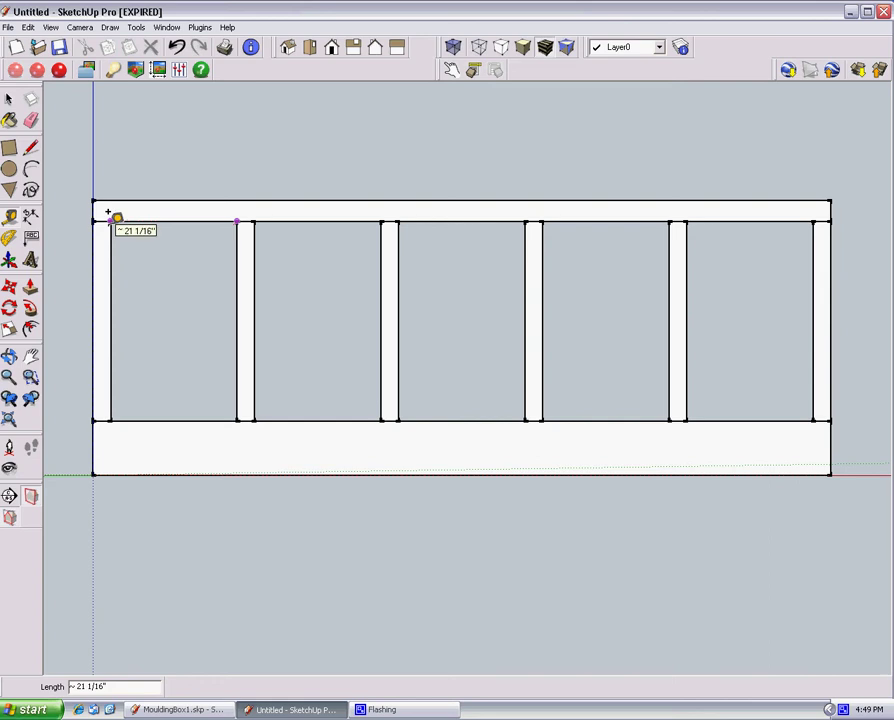
{"action": "left_click", "coordinate": [108, 213]}
Step: Switch to perspective and push the top rail out 3/4"
{"action": "left_click", "coordinate": [83, 28]}
{"action": "left_click", "coordinate": [88, 96]}
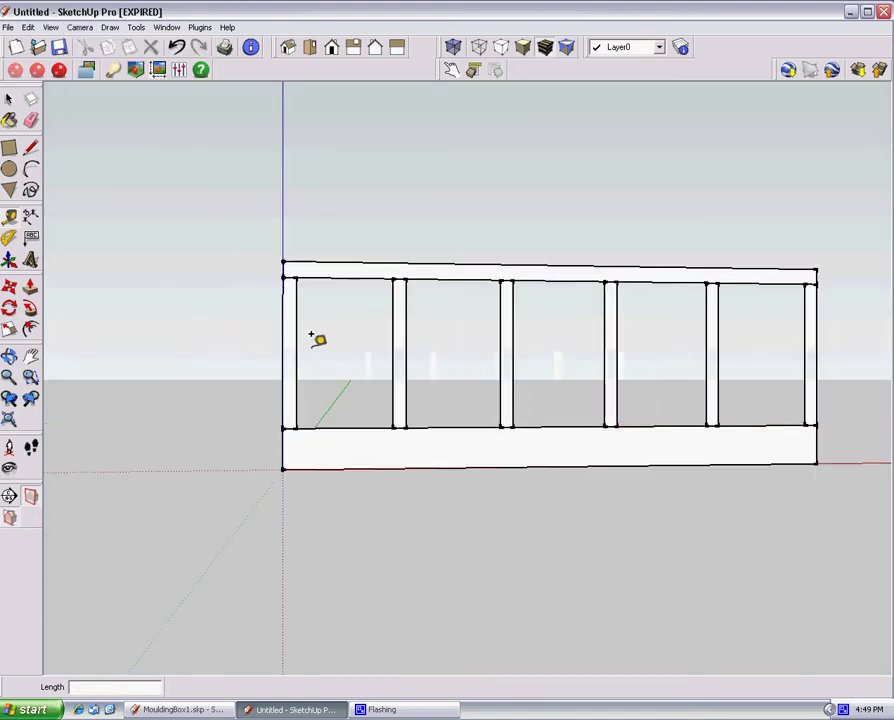
{"action": "scroll", "coordinate": [314, 337], "scroll_direction": "up", "scroll_amount": 3}
{"action": "left_click", "coordinate": [8, 98]}
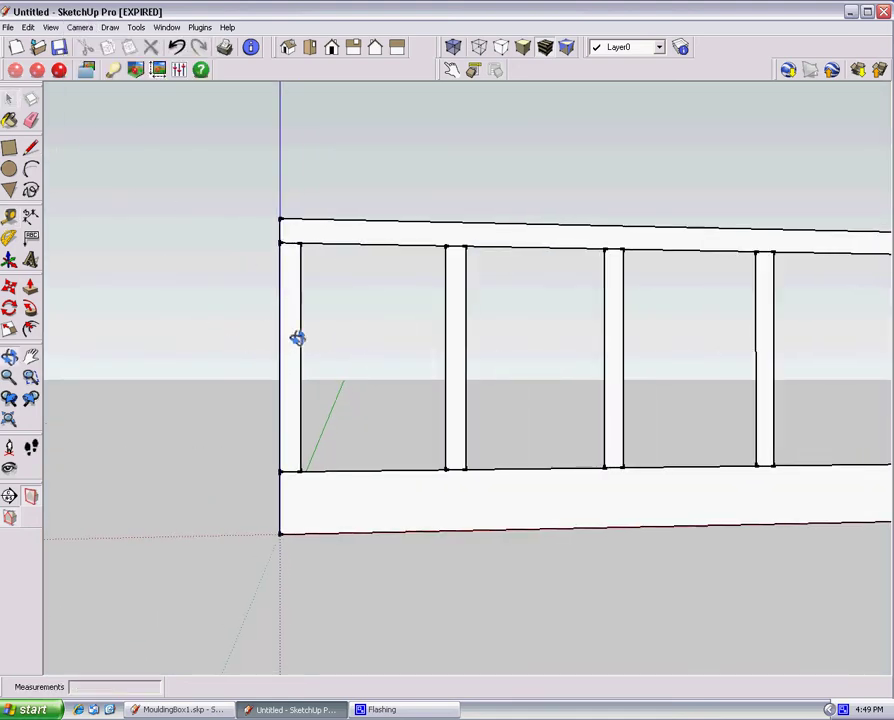
{"action": "middle_click_drag", "start_coordinate": [317, 340], "coordinate": [542, 282]}
{"action": "double_click", "coordinate": [544, 265]}
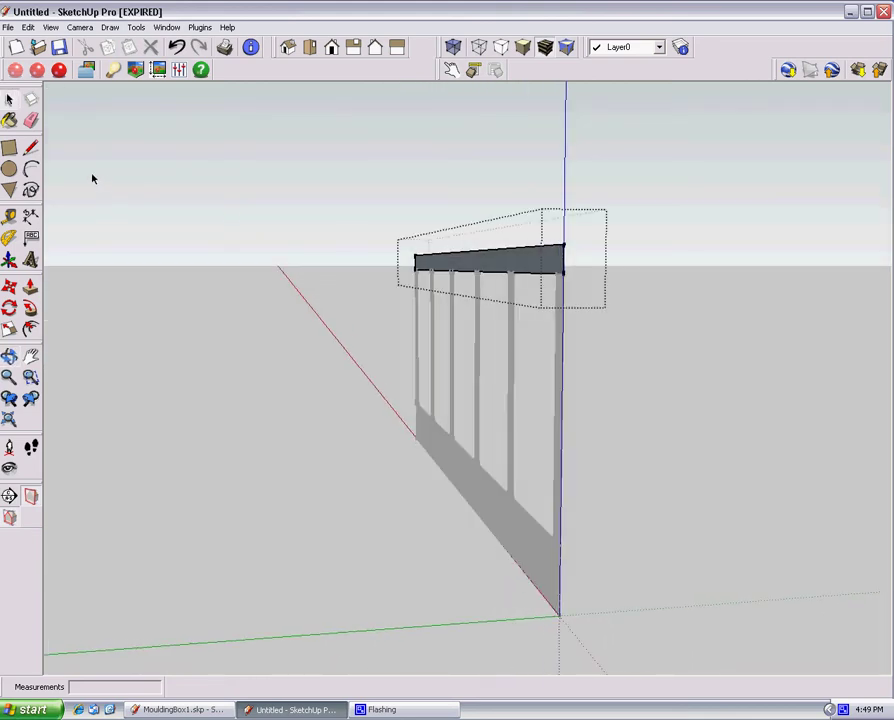
{"action": "left_click", "coordinate": [31, 288]}
{"action": "left_click", "coordinate": [520, 268]}
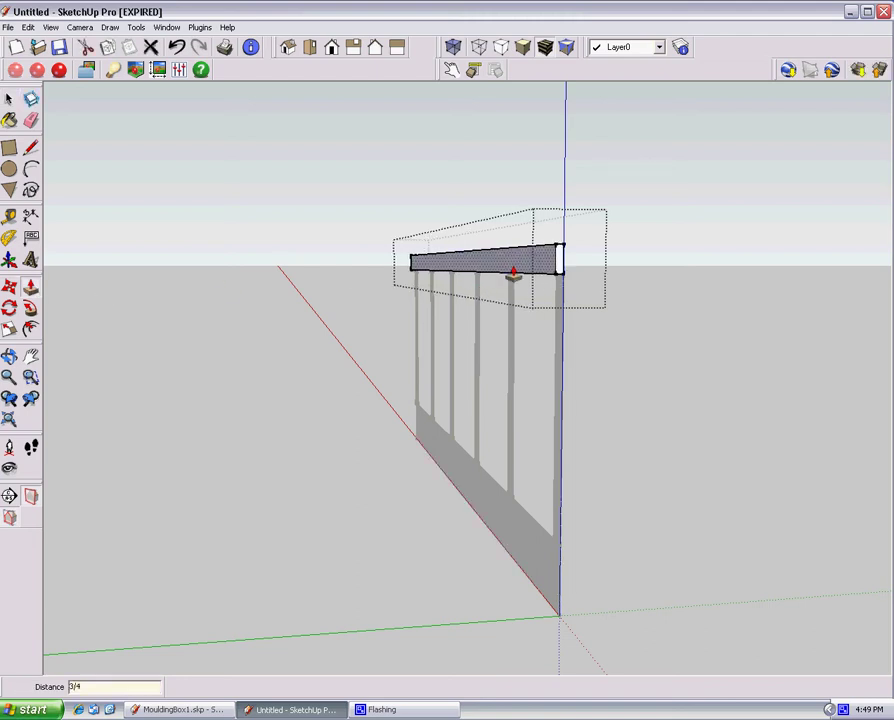
{"action": "key", "text": "Return"}
Step: Push the bottom rail face out 3/4"
{"action": "middle_click_drag", "start_coordinate": [500, 280], "coordinate": [556, 385]}
{"action": "key", "text": "space"}
{"action": "left_click", "coordinate": [551, 566]}
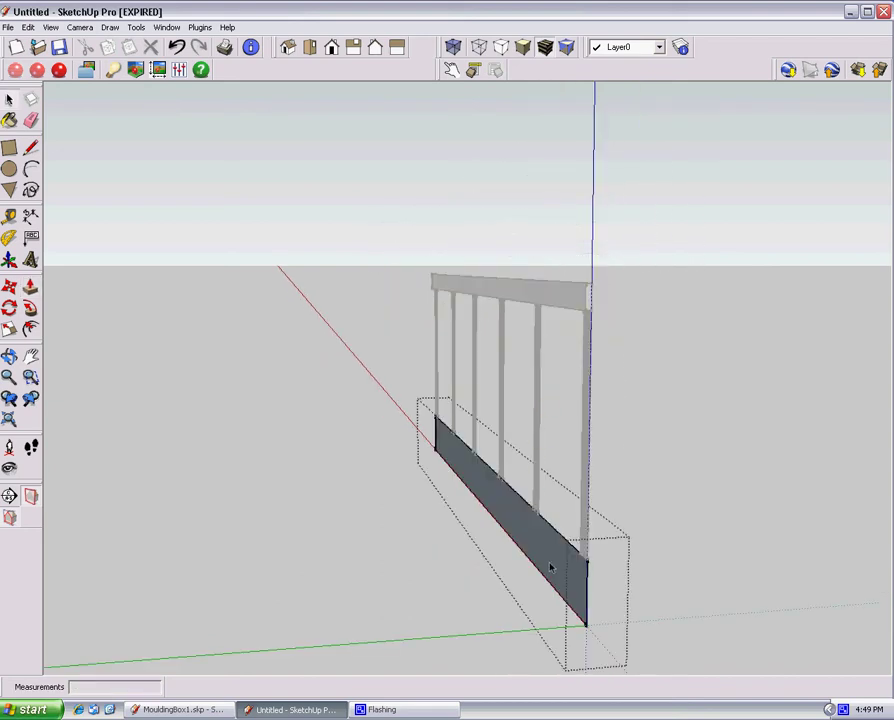
{"action": "key", "text": "p"}
{"action": "double_click", "coordinate": [529, 543]}
{"action": "left_click", "coordinate": [177, 52]}
{"action": "left_click", "coordinate": [538, 546]}
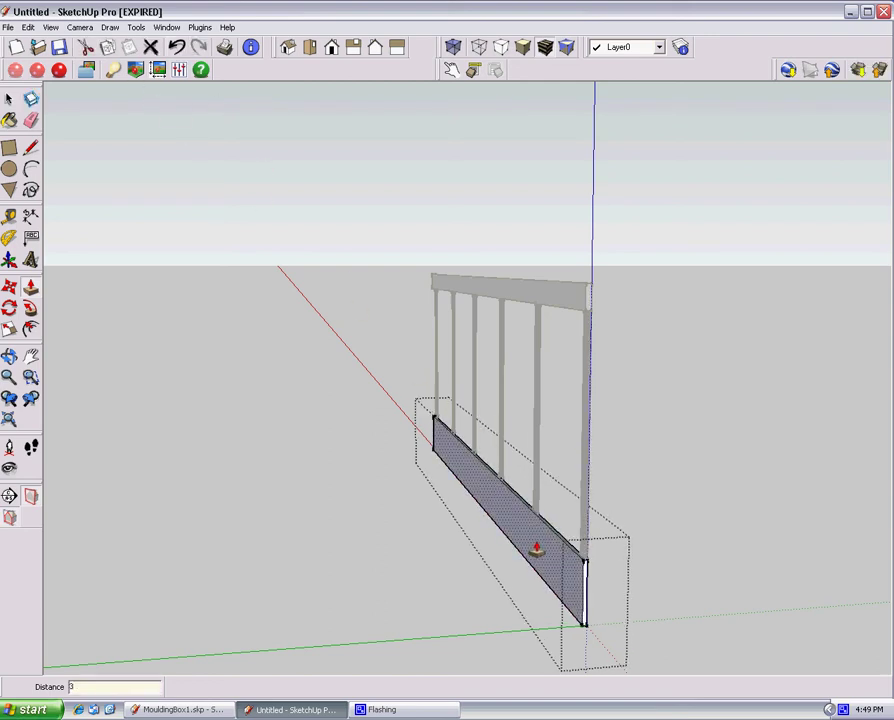
{"action": "left_click", "coordinate": [537, 548]}
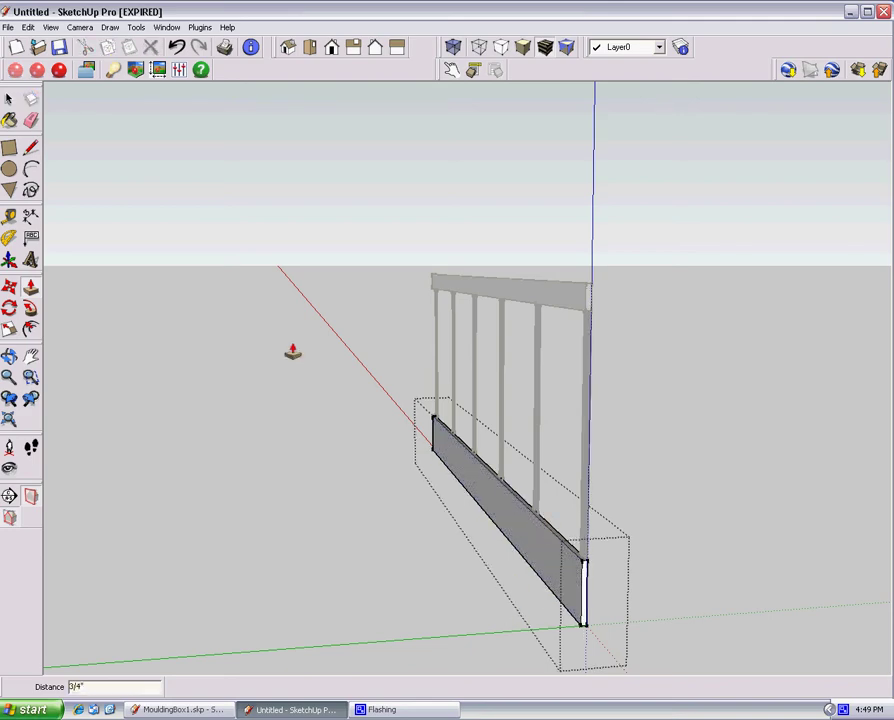
{"action": "left_click", "coordinate": [10, 102]}
Step: Push the end stile out 3/4" and exit the group being edited
{"action": "middle_click_drag", "start_coordinate": [540, 470], "coordinate": [668, 447]}
{"action": "left_click", "coordinate": [287, 441]}
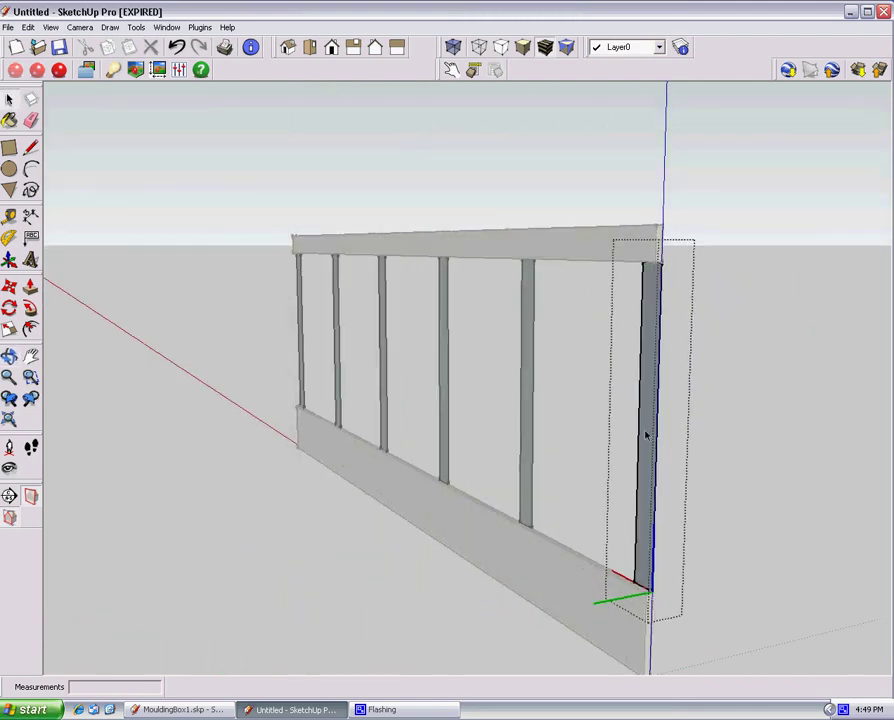
{"action": "key", "text": "p"}
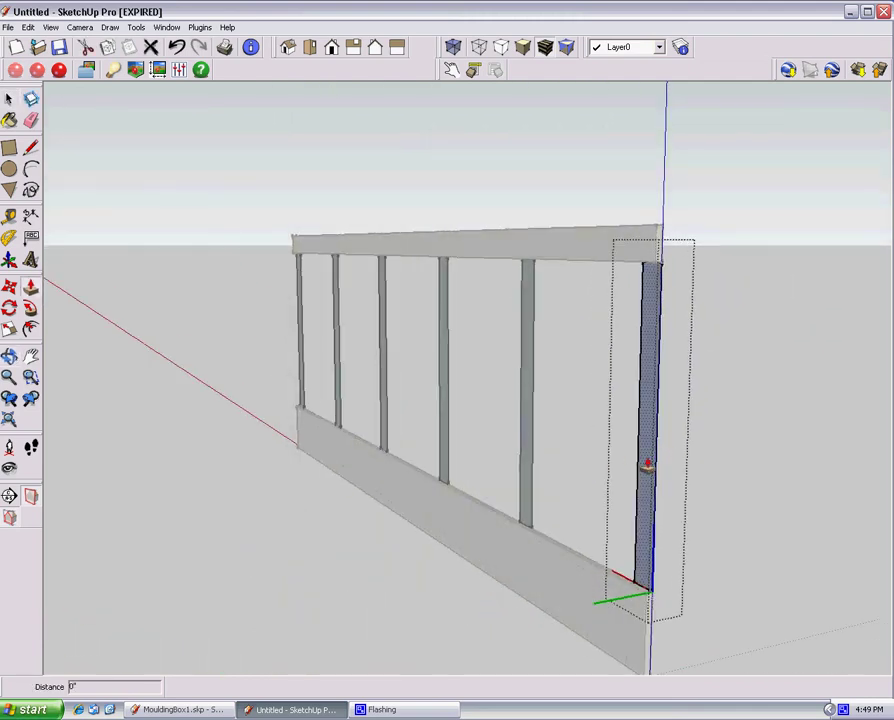
{"action": "left_click", "coordinate": [646, 464]}
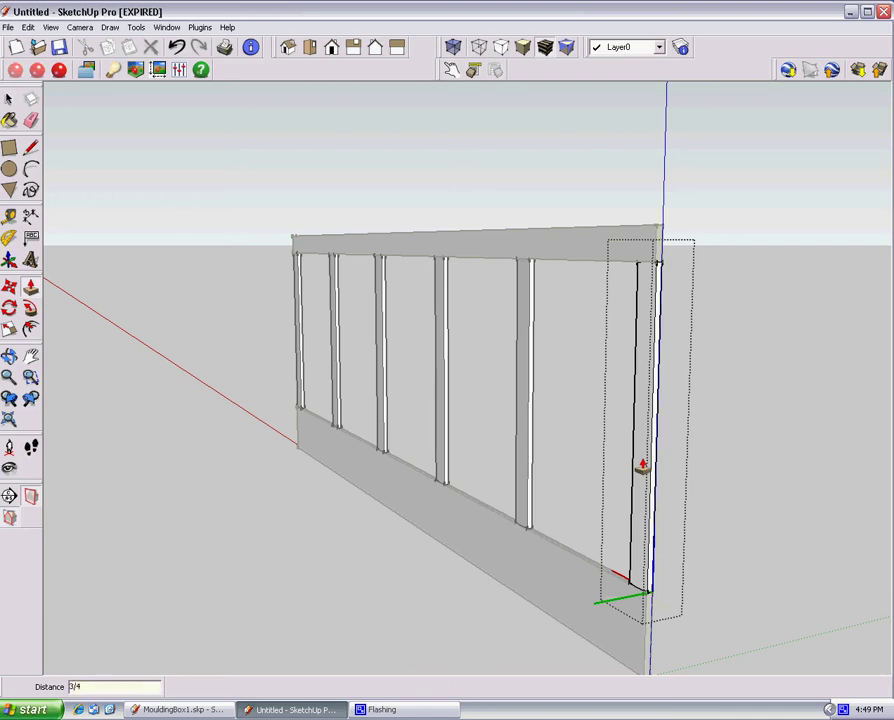
{"action": "key", "text": "Return"}
{"action": "middle_click_drag", "start_coordinate": [632, 432], "coordinate": [219, 420]}
{"action": "key", "text": "space"}
{"action": "left_click", "coordinate": [116, 216]}
{"action": "middle_click_drag", "start_coordinate": [216, 278], "coordinate": [558, 348]}
Step: Hide the joinery seam line along the bottom rail inside its group
{"action": "scroll", "coordinate": [274, 282], "scroll_direction": "up", "scroll_amount": 3}
{"action": "scroll", "coordinate": [290, 290], "scroll_direction": "down", "scroll_amount": 3}
{"action": "scroll", "coordinate": [380, 254], "scroll_direction": "up", "scroll_amount": 8}
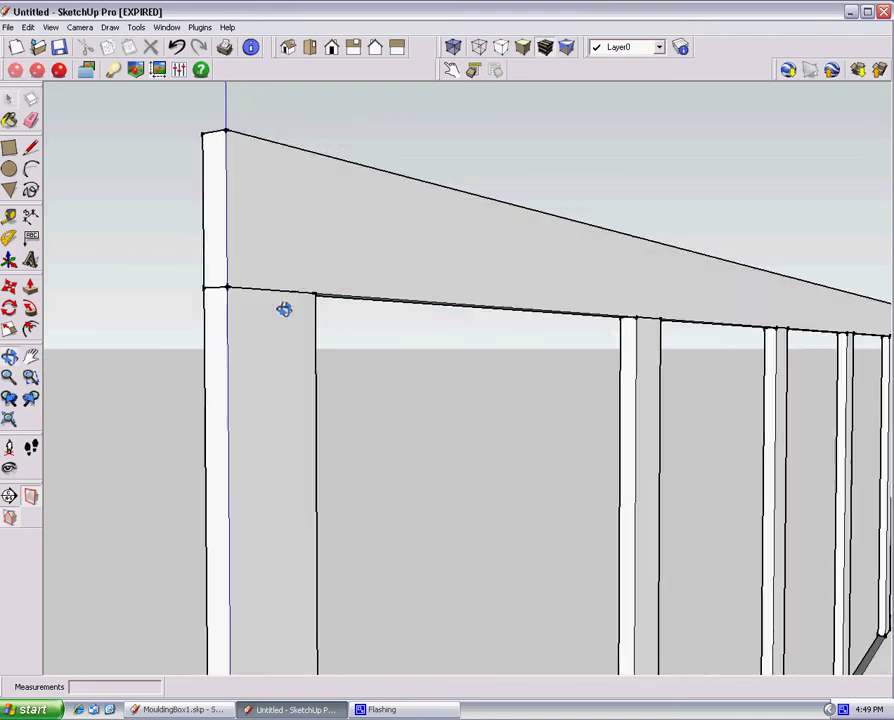
{"action": "middle_click_drag", "start_coordinate": [272, 318], "coordinate": [216, 304]}
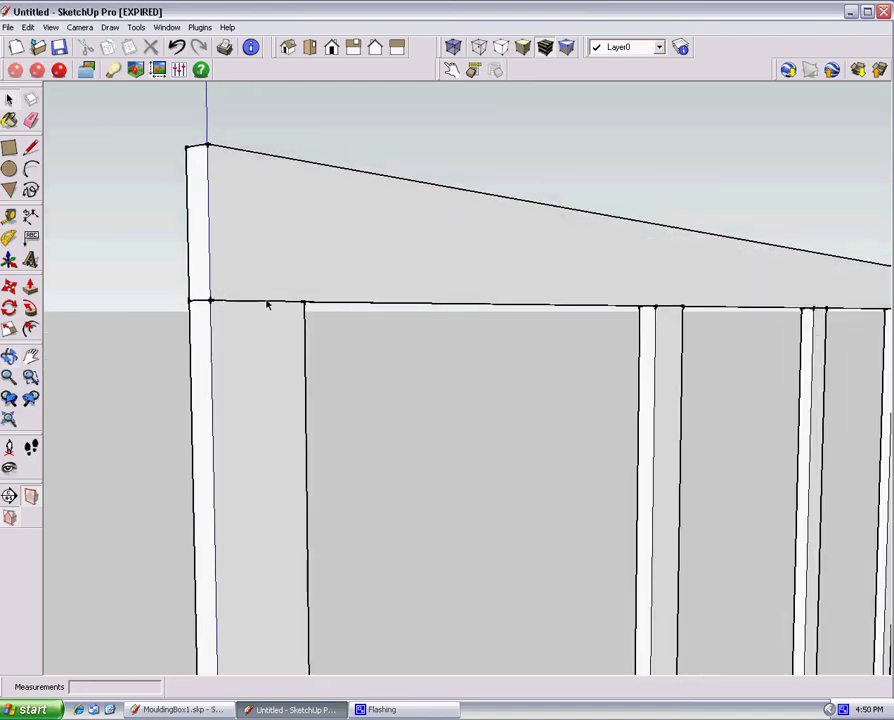
{"action": "scroll", "coordinate": [270, 310], "scroll_direction": "down", "scroll_amount": 6}
{"action": "middle_click_drag", "start_coordinate": [272, 336], "coordinate": [262, 241]}
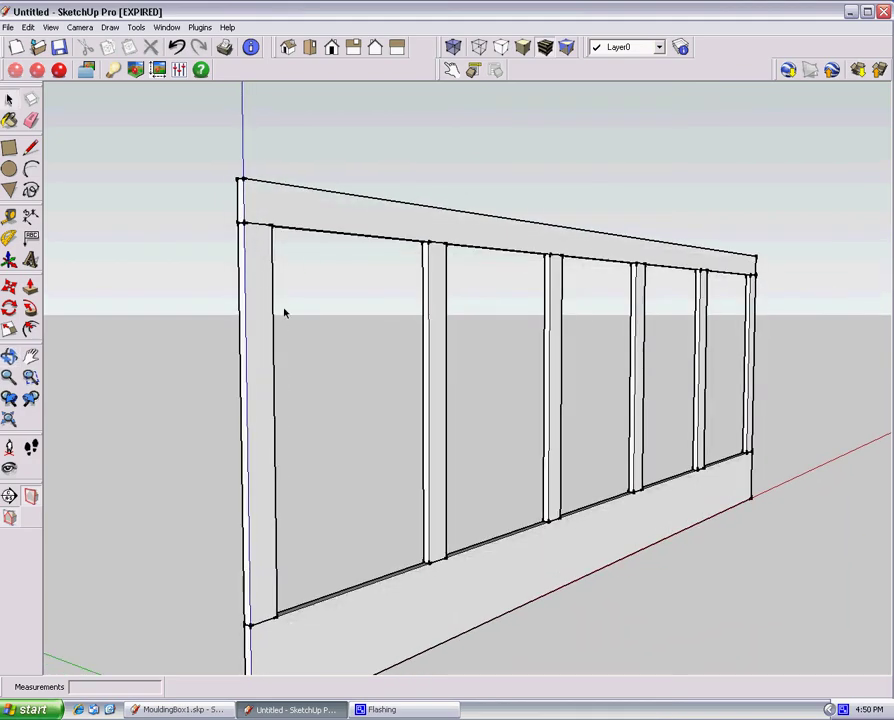
{"action": "middle_click_drag", "start_coordinate": [286, 312], "coordinate": [430, 329]}
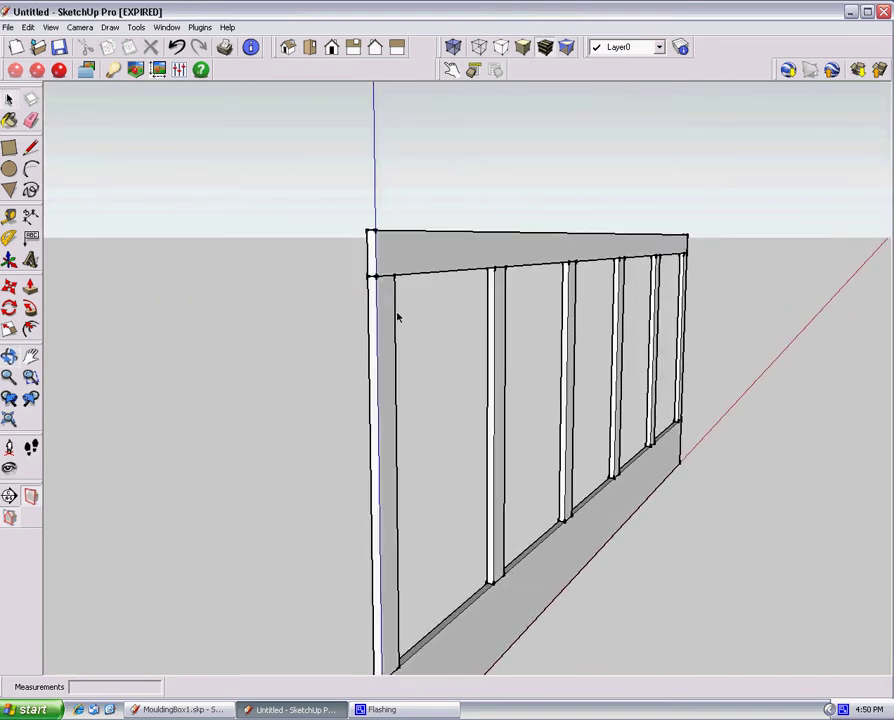
{"action": "middle_click_drag", "start_coordinate": [496, 354], "coordinate": [297, 366]}
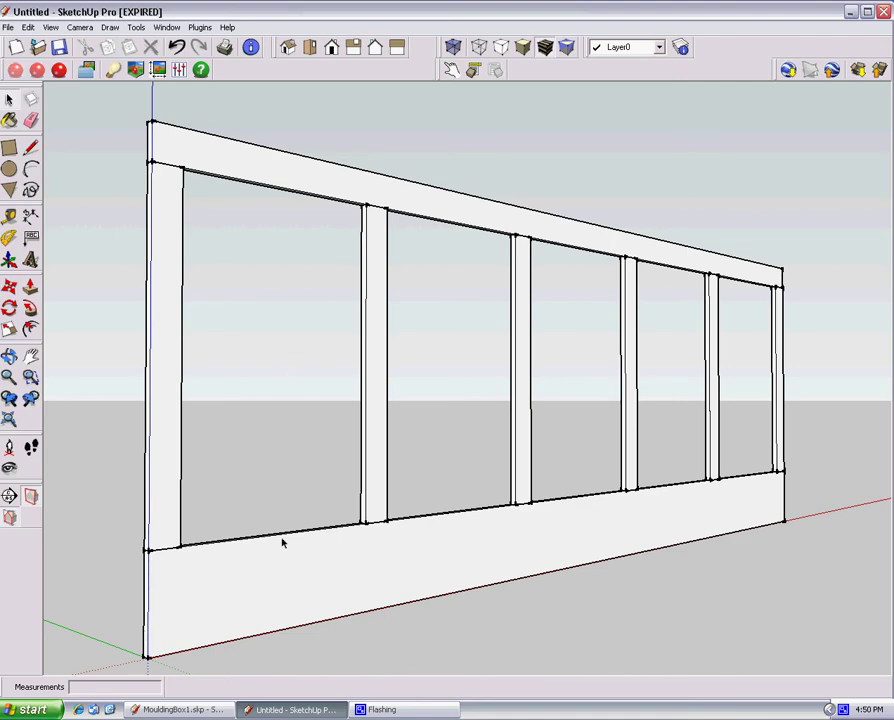
{"action": "scroll", "coordinate": [185, 545], "scroll_direction": "up", "scroll_amount": 4}
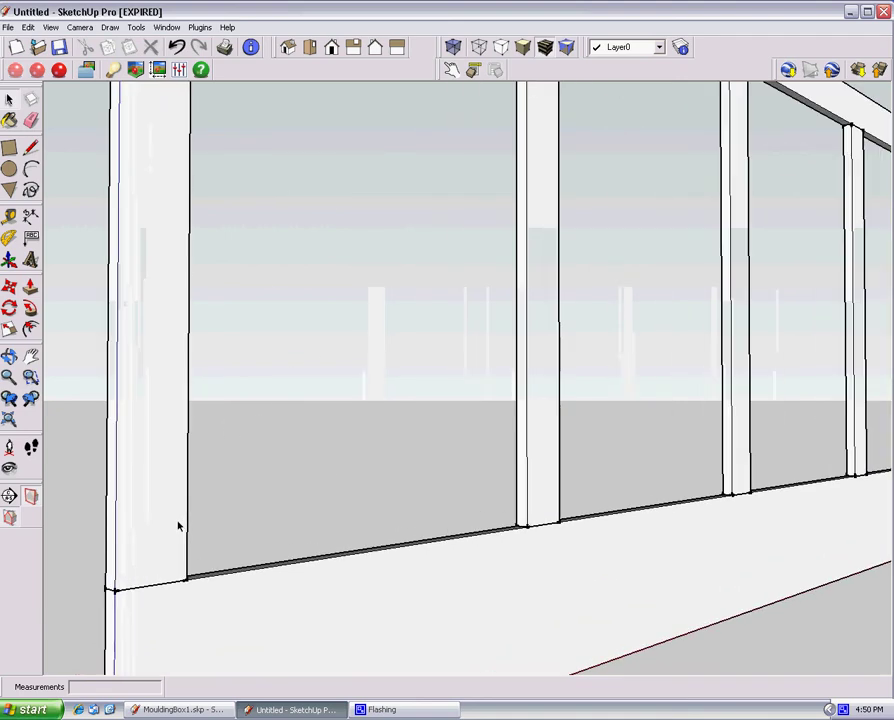
{"action": "double_click", "coordinate": [217, 614]}
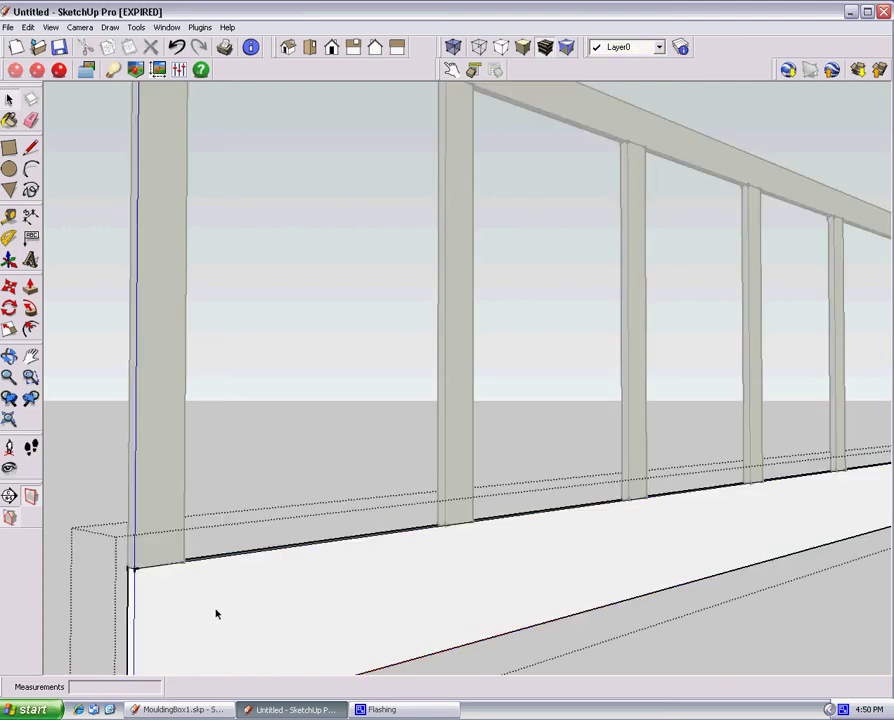
{"action": "scroll", "coordinate": [231, 565], "scroll_direction": "up", "scroll_amount": 2}
{"action": "middle_click_drag", "start_coordinate": [230, 572], "coordinate": [333, 597]}
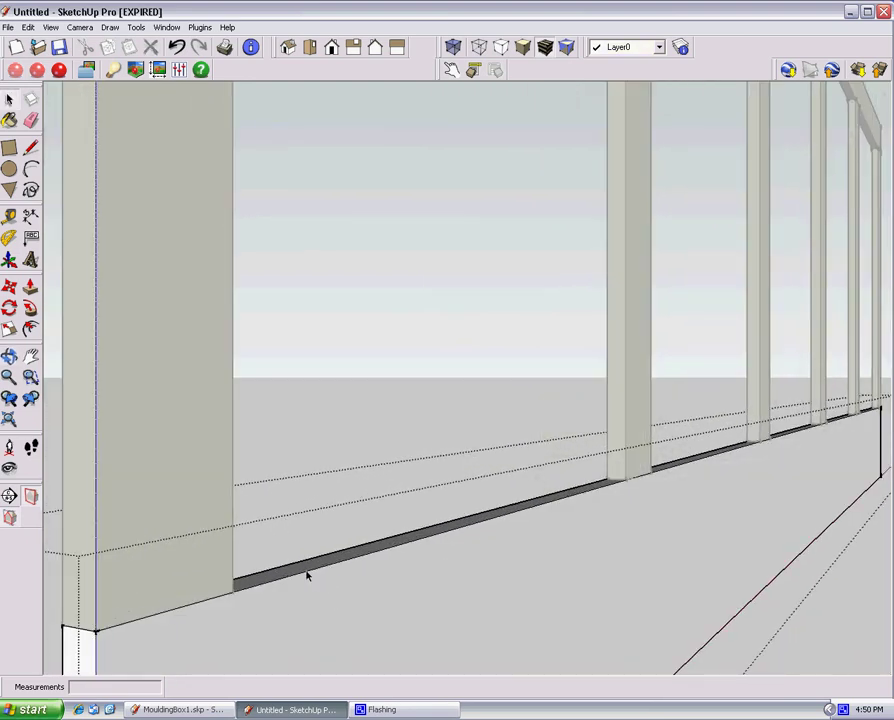
{"action": "left_click", "coordinate": [307, 573]}
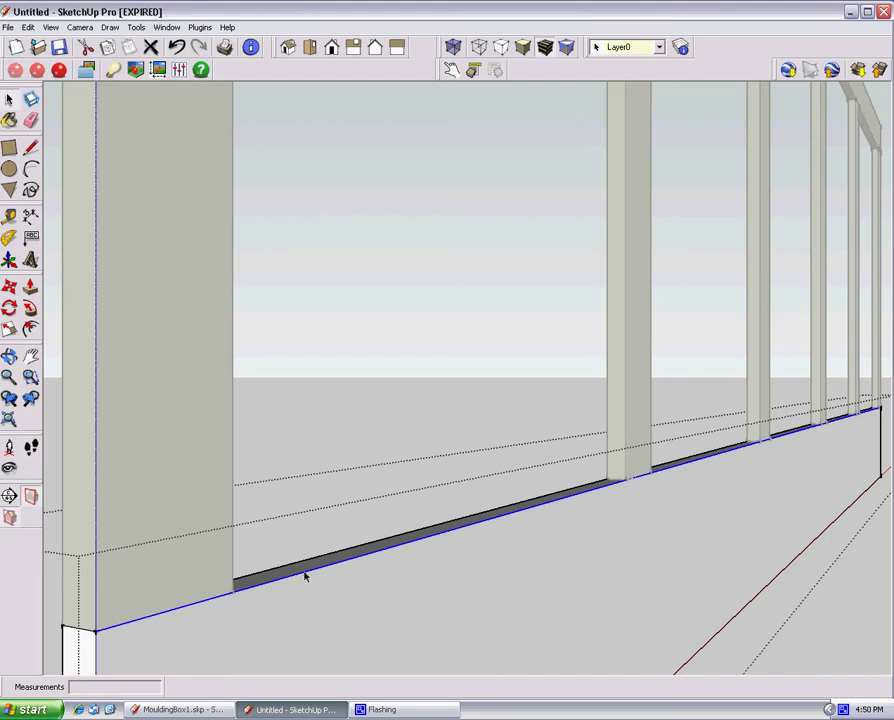
{"action": "right_click", "coordinate": [306, 576]}
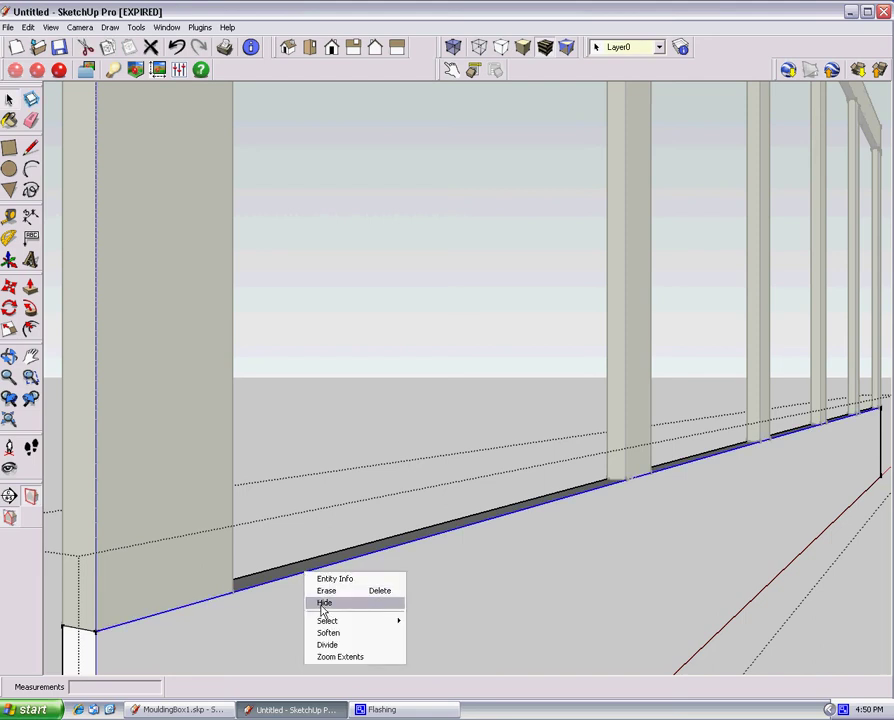
{"action": "left_click", "coordinate": [324, 603]}
Step: Hide the top rail's seam edge inside its group
{"action": "mouse_move", "coordinate": [320, 612]}
{"action": "middle_mouse_down"}
{"action": "mouse_move", "coordinate": [324, 568]}
{"action": "mouse_move", "coordinate": [344, 578]}
{"action": "mouse_move", "coordinate": [423, 483]}
{"action": "mouse_move", "coordinate": [453, 557]}
{"action": "middle_mouse_up"}
{"action": "double_click", "coordinate": [327, 340]}
{"action": "scroll", "coordinate": [330, 345], "scroll_direction": "up", "scroll_amount": 6}
{"action": "left_click", "coordinate": [338, 307]}
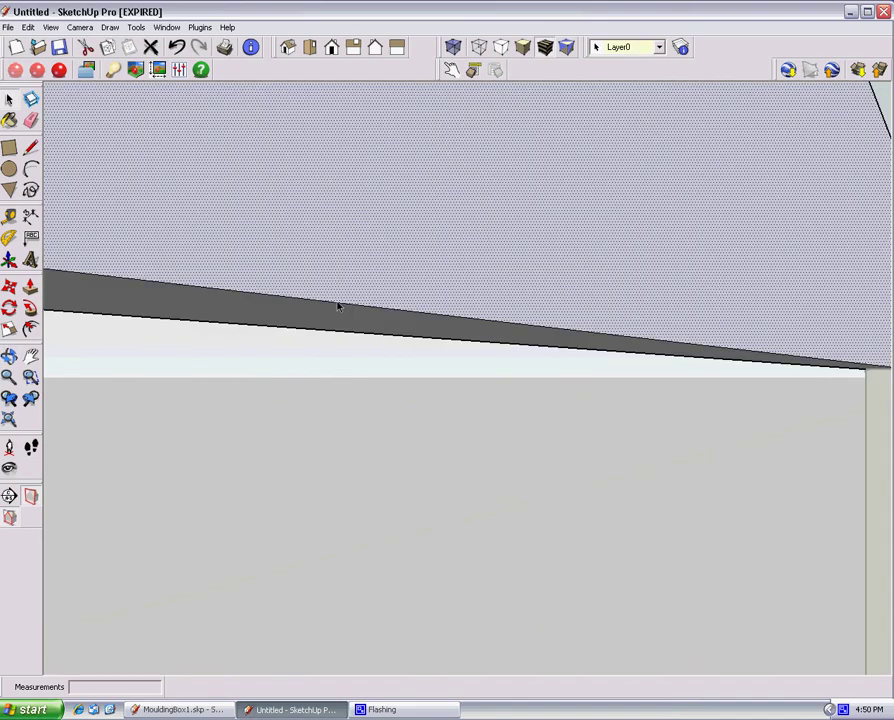
{"action": "left_click", "coordinate": [338, 307]}
{"action": "right_click", "coordinate": [338, 307]}
{"action": "left_click", "coordinate": [370, 388]}
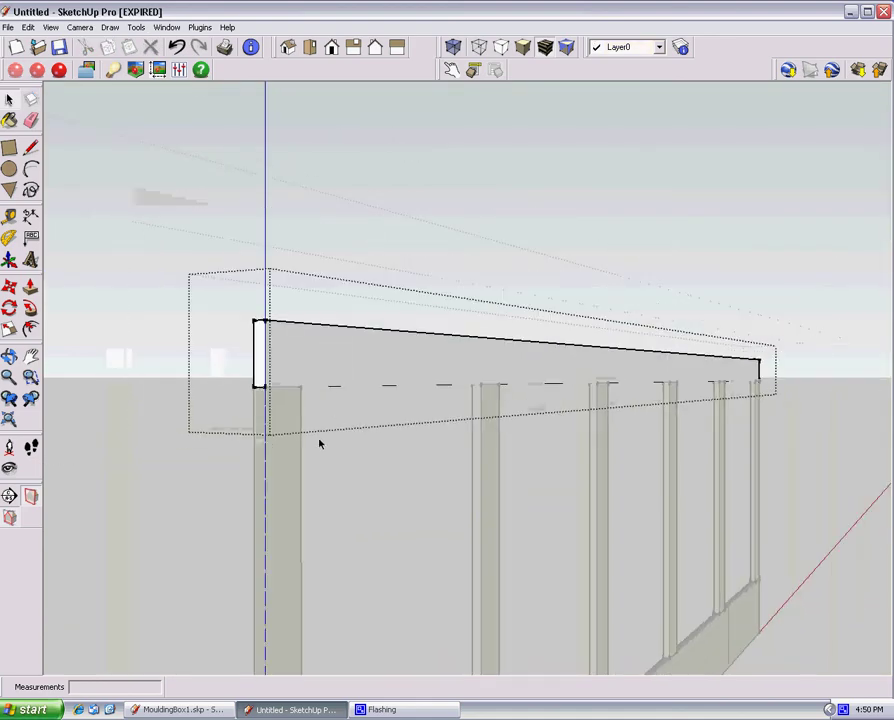
{"action": "mouse_move", "coordinate": [279, 435]}
{"action": "middle_mouse_down"}
{"action": "mouse_move", "coordinate": [226, 403]}
{"action": "mouse_move", "coordinate": [371, 377]}
{"action": "mouse_move", "coordinate": [362, 391]}
{"action": "middle_mouse_up"}
Step: Orbit and zoom in to the base of the near end stile, trying selections on it
{"action": "mouse_move", "coordinate": [281, 420]}
{"action": "middle_mouse_down"}
{"action": "mouse_move", "coordinate": [250, 414]}
{"action": "mouse_move", "coordinate": [248, 372]}
{"action": "mouse_move", "coordinate": [262, 335]}
{"action": "mouse_move", "coordinate": [316, 437]}
{"action": "mouse_move", "coordinate": [290, 405]}
{"action": "middle_mouse_up"}
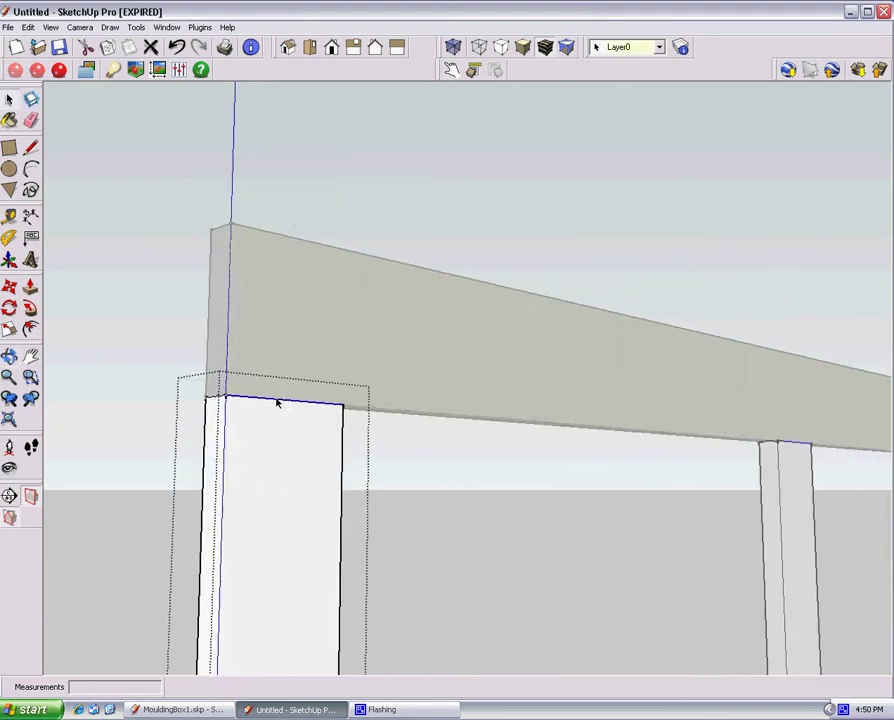
{"action": "right_click", "coordinate": [278, 403]}
{"action": "key", "text": "Escape"}
{"action": "mouse_move", "coordinate": [292, 434]}
{"action": "middle_mouse_down"}
{"action": "mouse_move", "coordinate": [281, 467]}
{"action": "mouse_move", "coordinate": [285, 371]}
{"action": "middle_mouse_up"}
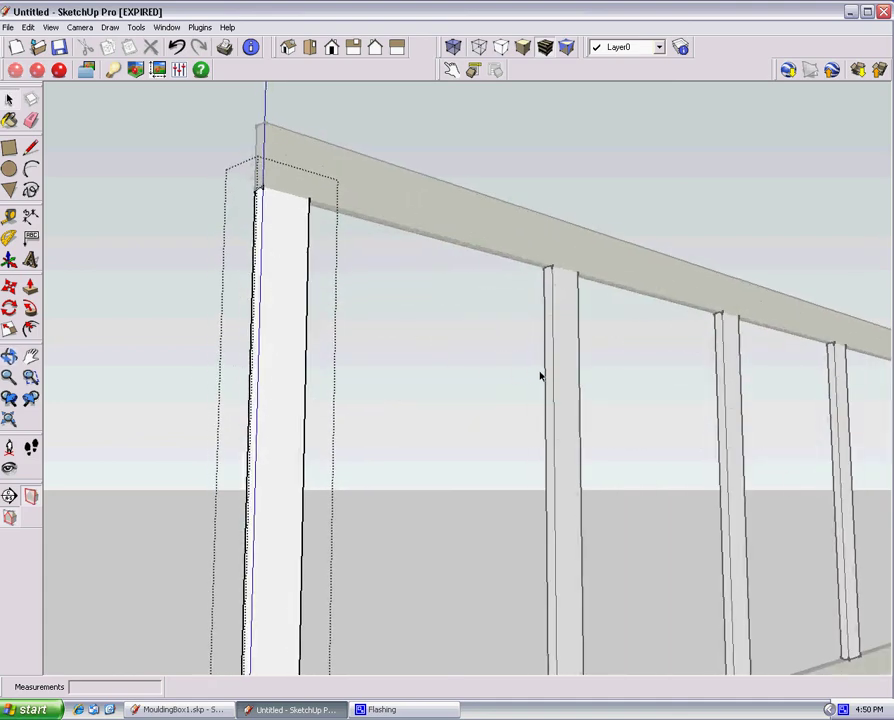
{"action": "middle_click_drag", "start_coordinate": [800, 387], "coordinate": [290, 543]}
{"action": "scroll", "coordinate": [290, 543], "scroll_direction": "up", "scroll_amount": 2}
{"action": "left_click", "coordinate": [287, 538]}
{"action": "left_click", "coordinate": [290, 537]}
{"action": "left_click", "coordinate": [292, 571]}
Step: Select the near stile's bottom edge line and hide it
{"action": "left_click", "coordinate": [281, 533]}
{"action": "scroll", "coordinate": [283, 538], "scroll_direction": "up", "scroll_amount": 2}
{"action": "left_click", "coordinate": [290, 543]}
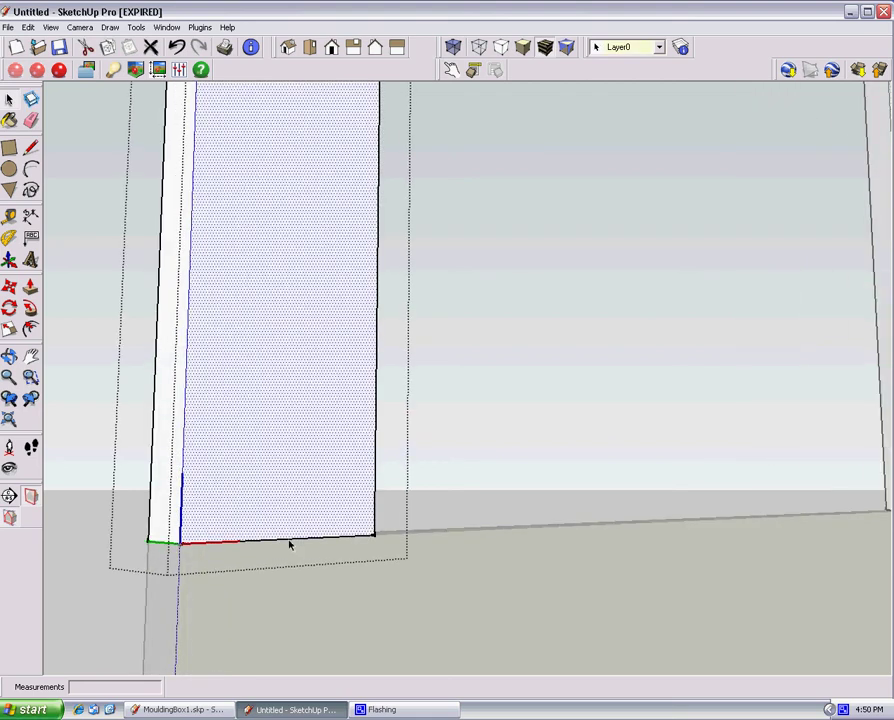
{"action": "left_click", "coordinate": [291, 541]}
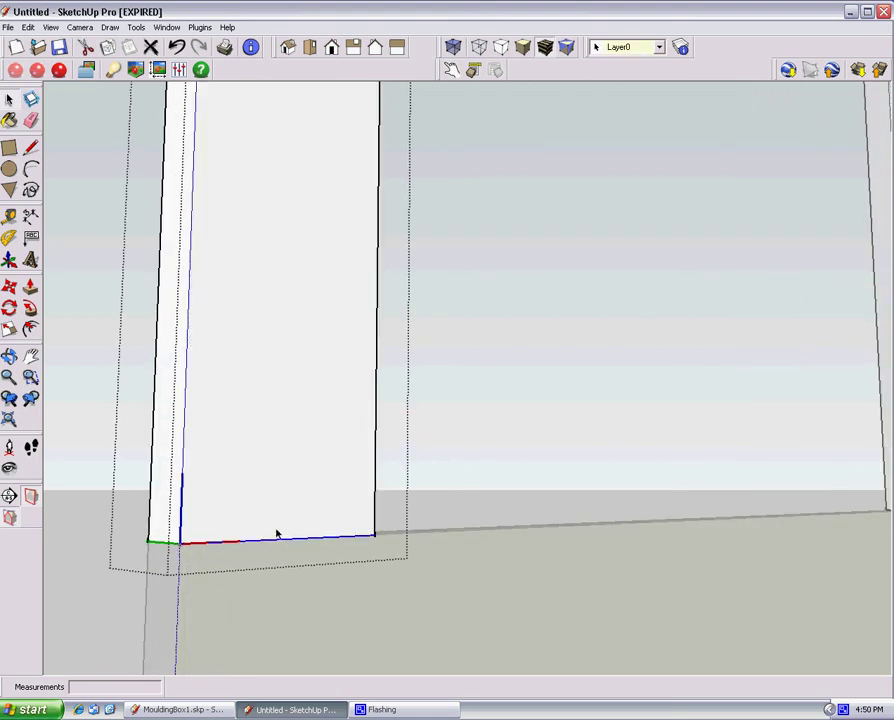
{"action": "right_click", "coordinate": [277, 536]}
{"action": "left_click", "coordinate": [296, 574]}
Step: Switch to the straight-on front view and pan across the face frame
{"action": "scroll", "coordinate": [292, 564], "scroll_direction": "down", "scroll_amount": 4}
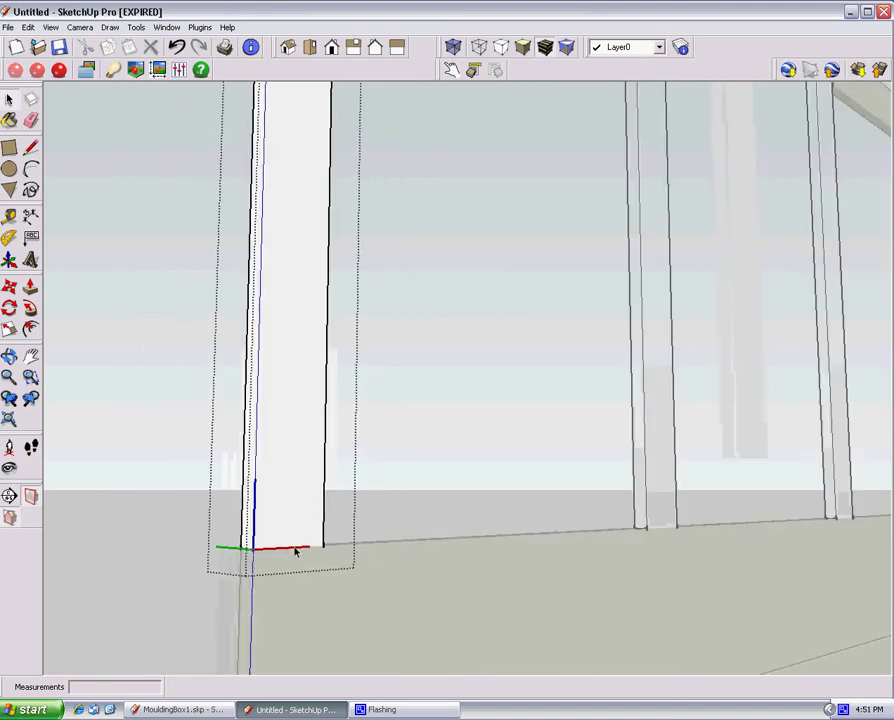
{"action": "mouse_move", "coordinate": [295, 551]}
{"action": "middle_mouse_down"}
{"action": "mouse_move", "coordinate": [316, 624]}
{"action": "mouse_move", "coordinate": [444, 570]}
{"action": "mouse_move", "coordinate": [588, 582]}
{"action": "mouse_move", "coordinate": [341, 574]}
{"action": "middle_mouse_up"}
{"action": "key", "text": "F4"}
{"action": "middle_click_drag", "start_coordinate": [399, 615], "coordinate": [316, 501], "text": "shift"}
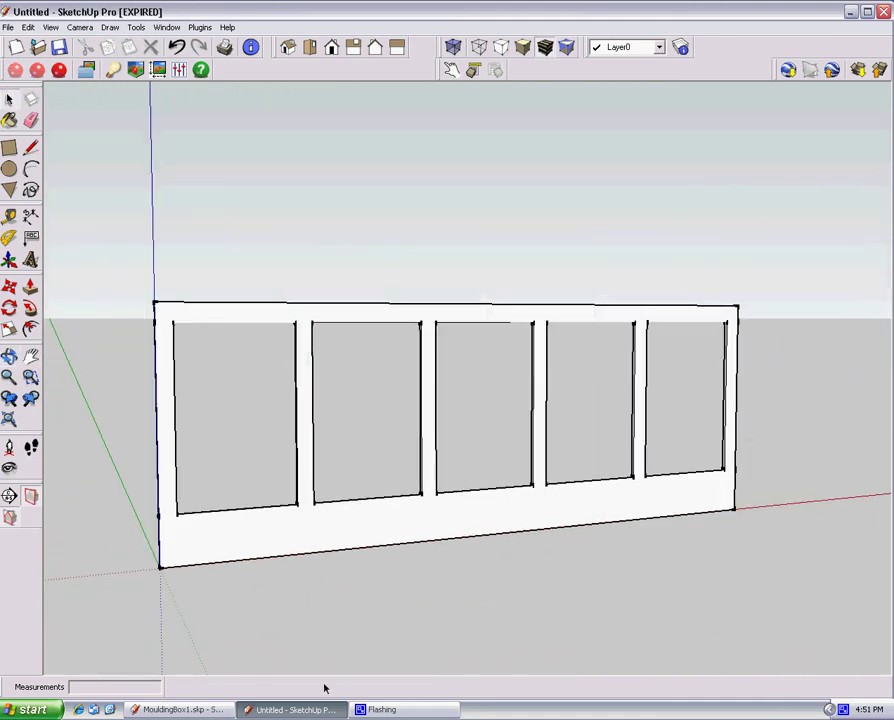